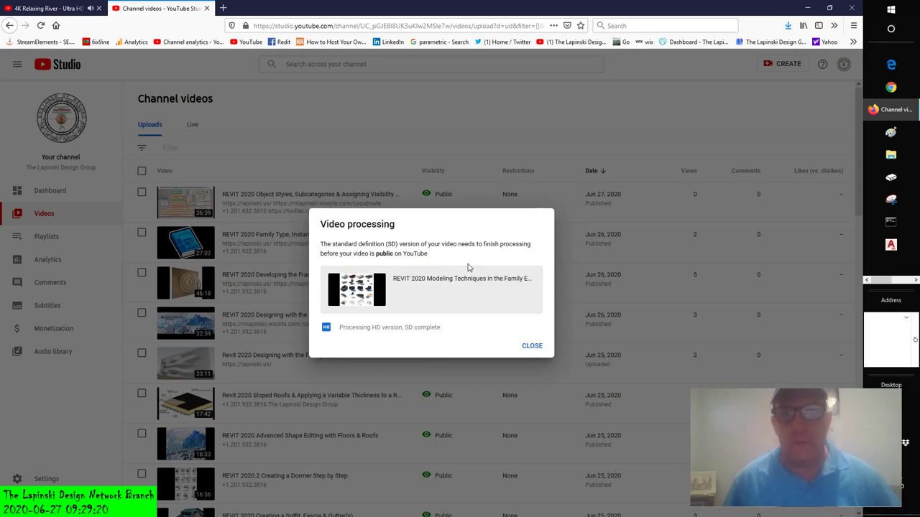
Leave YouTube Studio in Firefox and bring the Revit c15 Table Leg.rfa family to the front
{"action": "left_click", "coordinate": [901, 280]}
{"action": "left_click", "coordinate": [895, 109]}
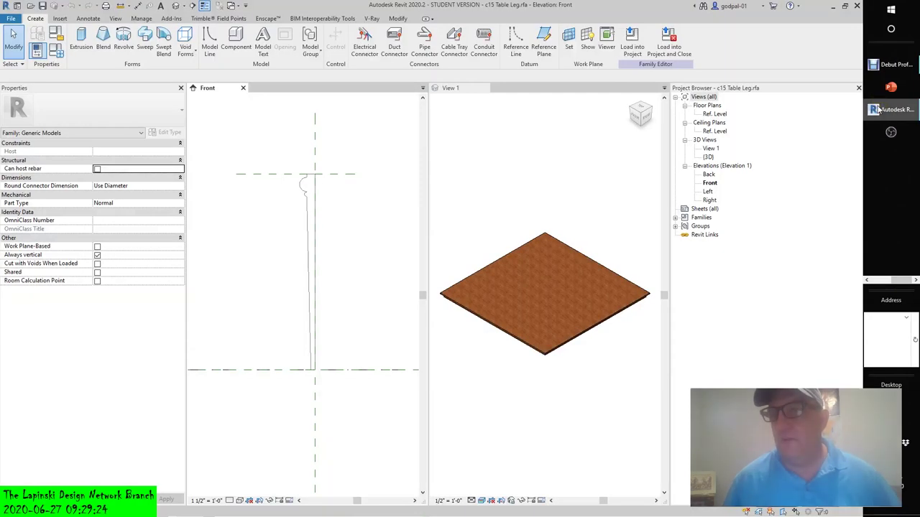
{"action": "left_click", "coordinate": [305, 203]}
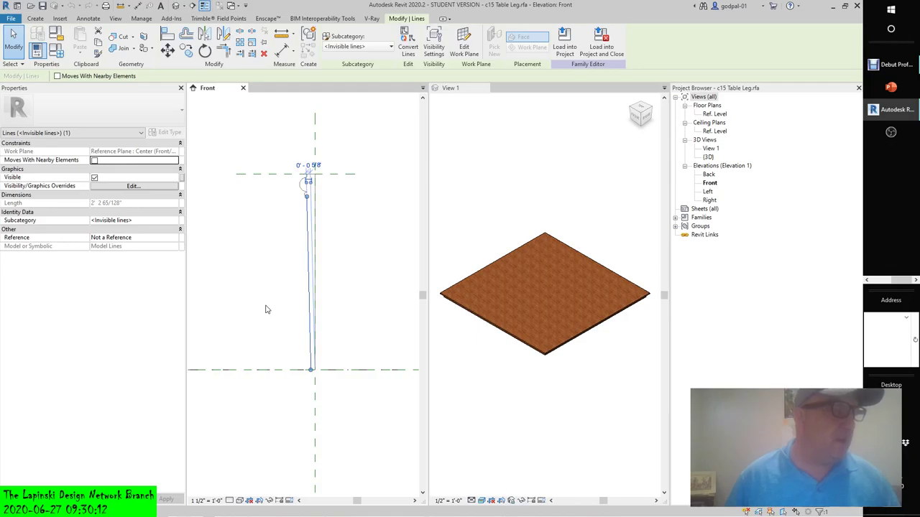
{"action": "left_click", "coordinate": [265, 309]}
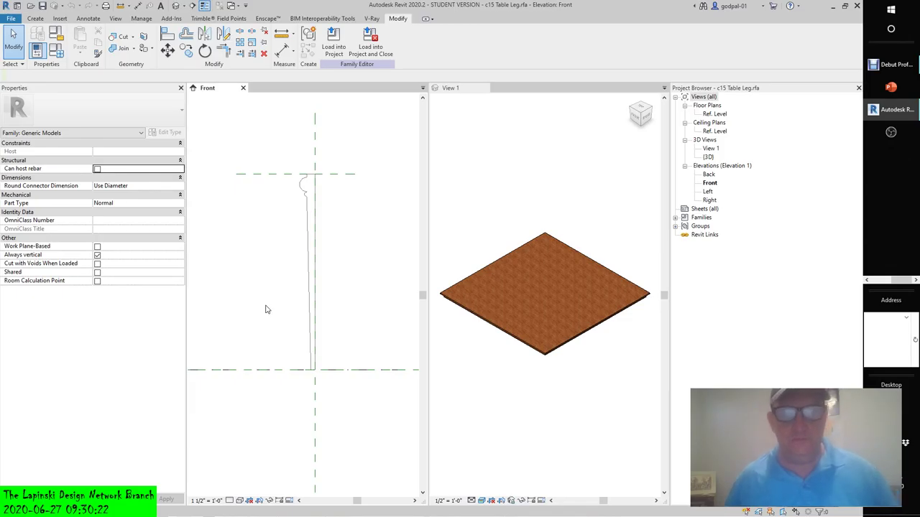
Keep the leg profile line in the <Invisible lines> subcategory and activate 3D View 1
{"action": "left_click", "coordinate": [306, 219]}
{"action": "left_click", "coordinate": [308, 207]}
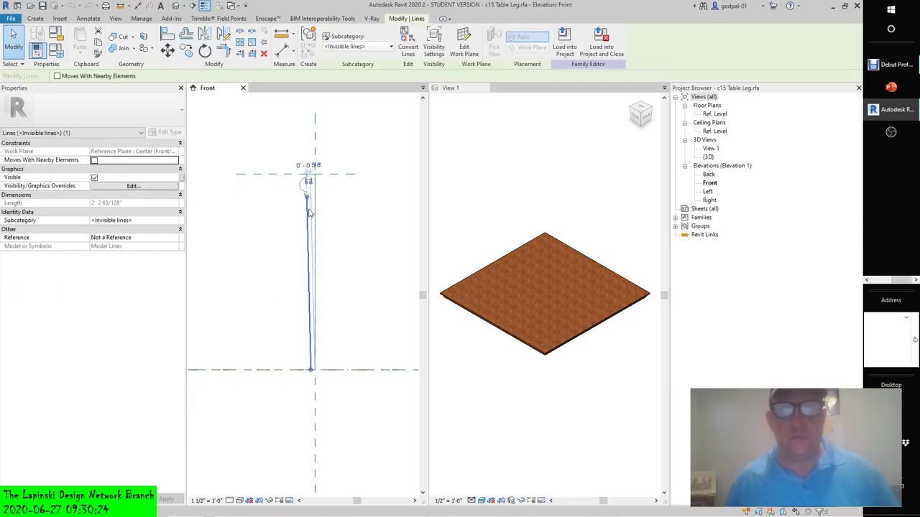
{"action": "left_click", "coordinate": [353, 47]}
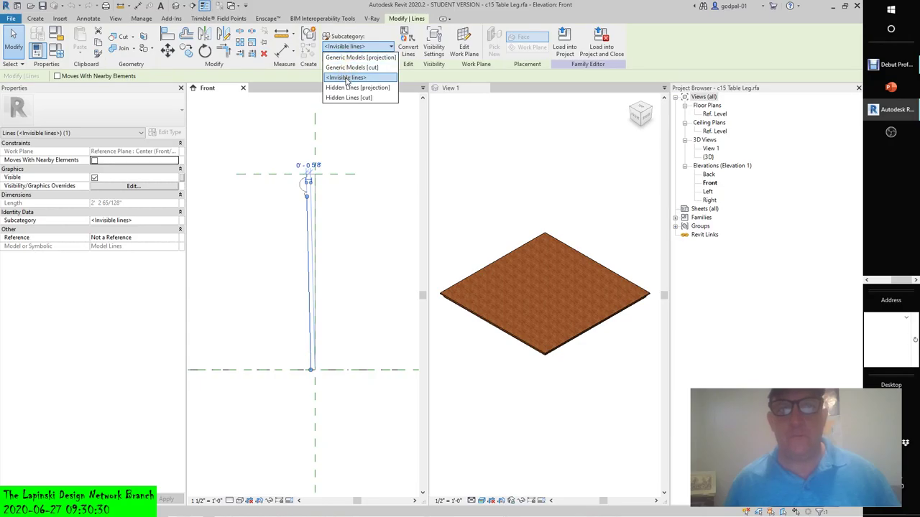
{"action": "left_click", "coordinate": [347, 77]}
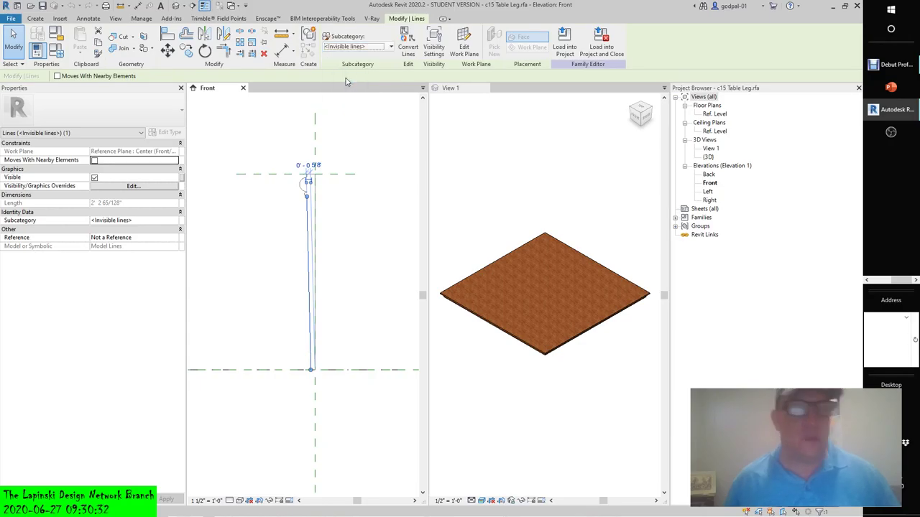
{"action": "left_click", "coordinate": [350, 50]}
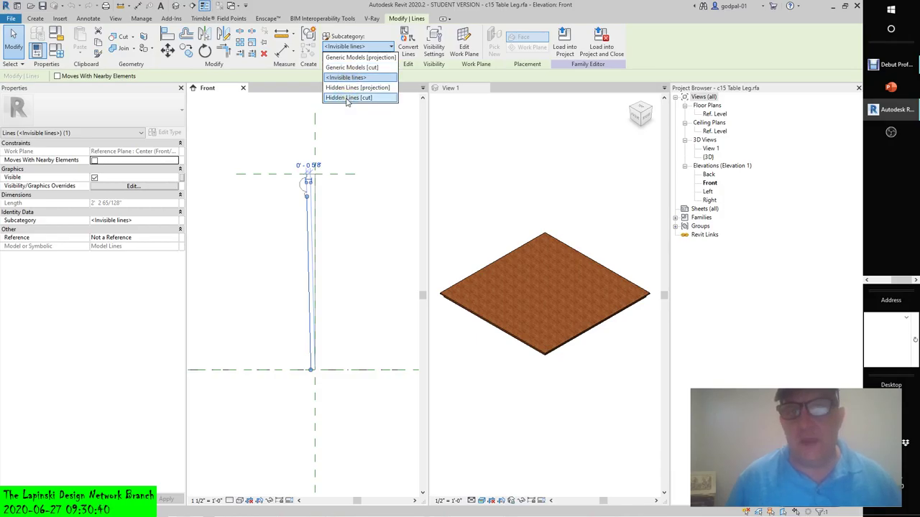
{"action": "left_click", "coordinate": [382, 148]}
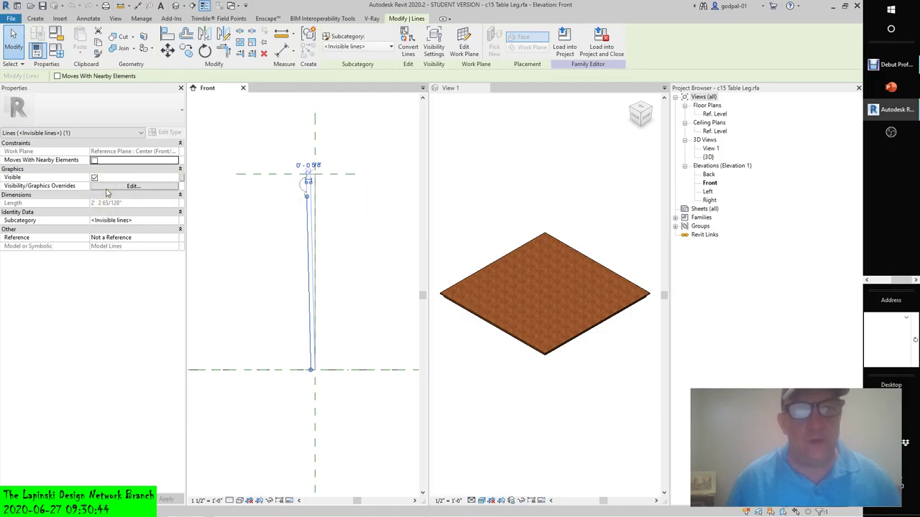
{"action": "left_click", "coordinate": [528, 227]}
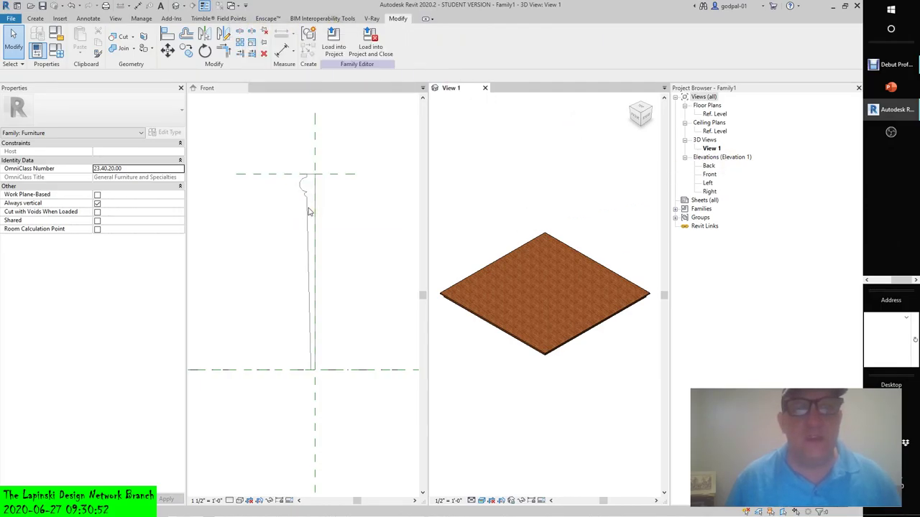
Return to the c15 Table Leg Front view and bring up the Create form tools
{"action": "left_click", "coordinate": [341, 238]}
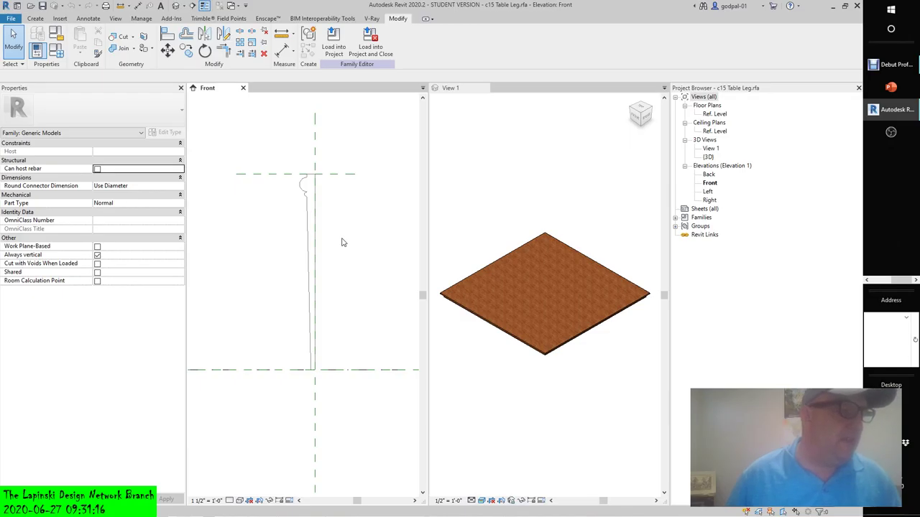
{"action": "left_click", "coordinate": [34, 18]}
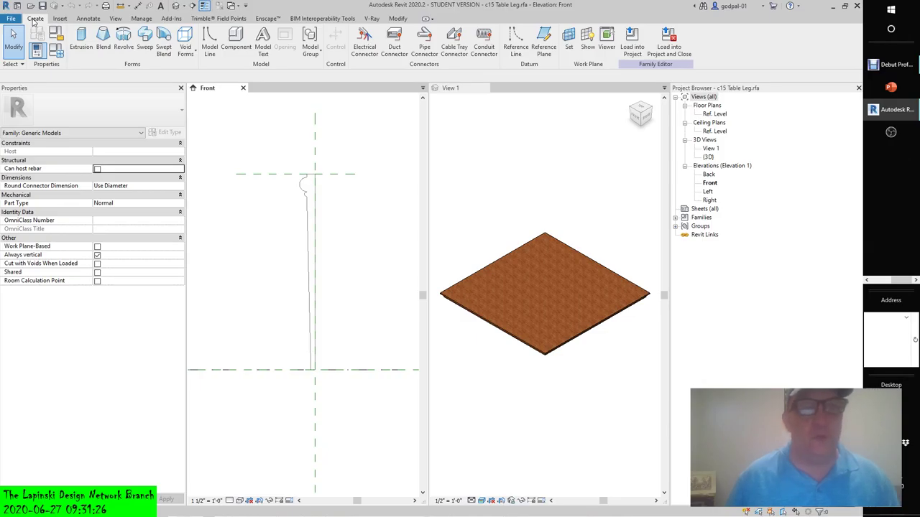
{"action": "left_click", "coordinate": [123, 40]}
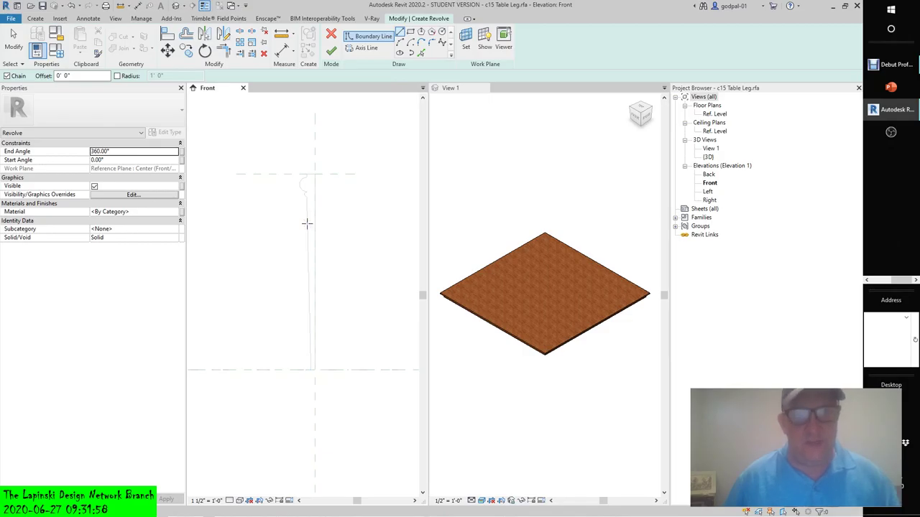
{"action": "key", "text": "Escape"}
{"action": "key", "text": "Escape"}
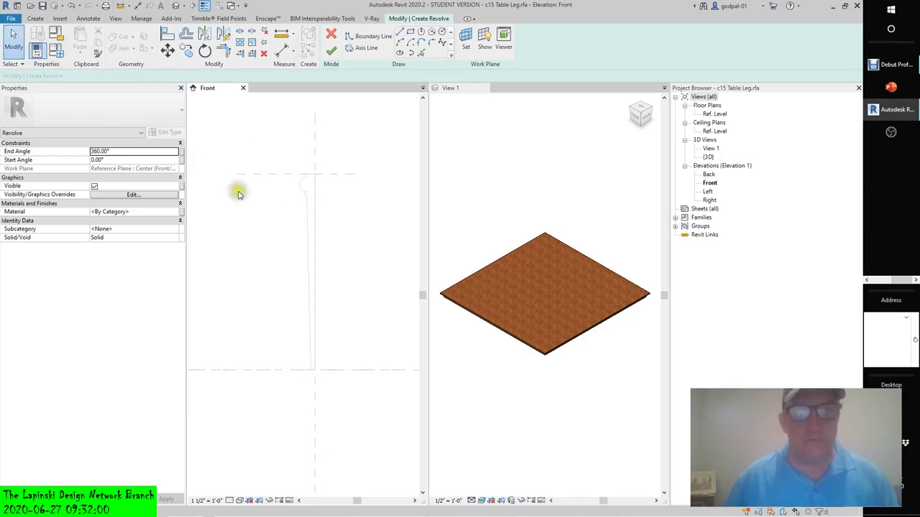
{"action": "left_click", "coordinate": [421, 52]}
{"action": "left_click", "coordinate": [308, 219]}
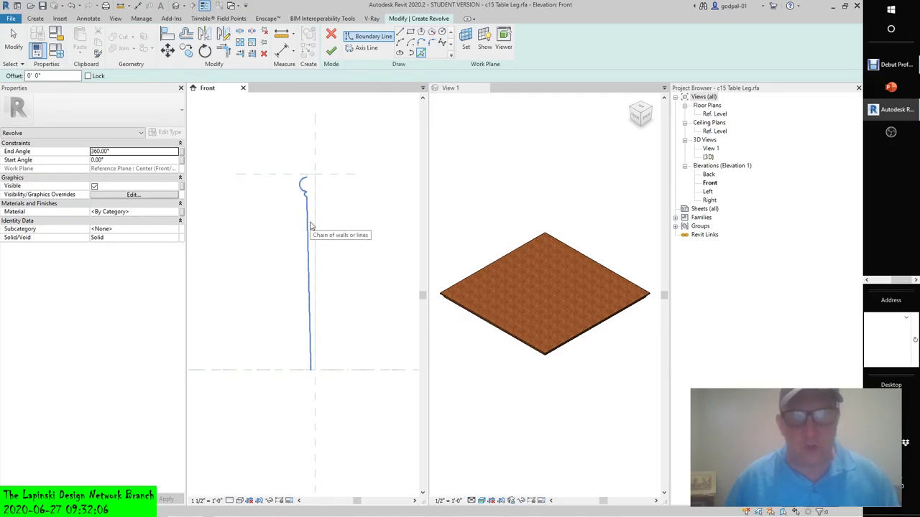
{"action": "left_click", "coordinate": [315, 228]}
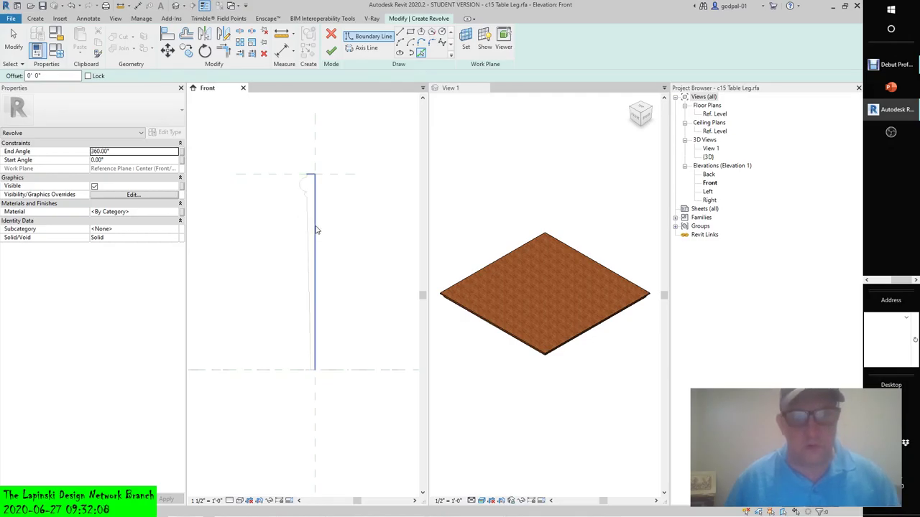
{"action": "left_click", "coordinate": [314, 228]}
{"action": "left_click", "coordinate": [308, 214]}
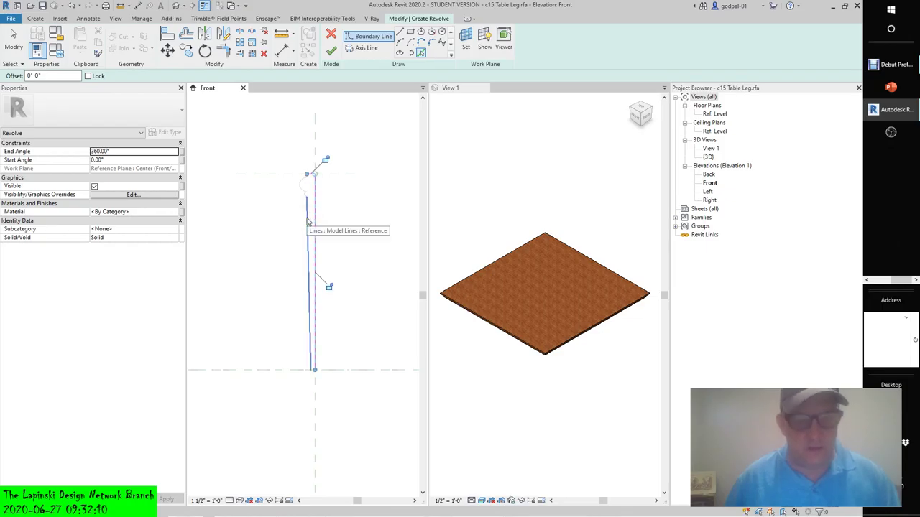
{"action": "left_click", "coordinate": [308, 220]}
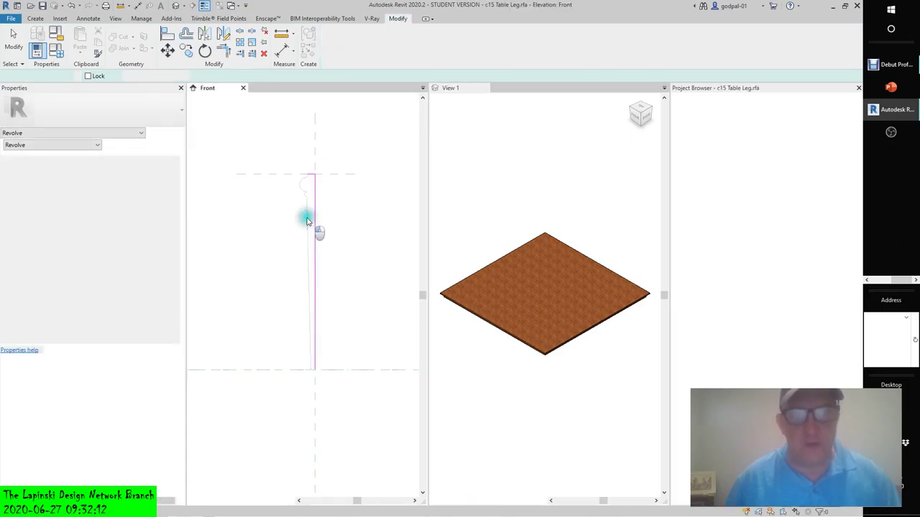
{"action": "double_click", "coordinate": [307, 220]}
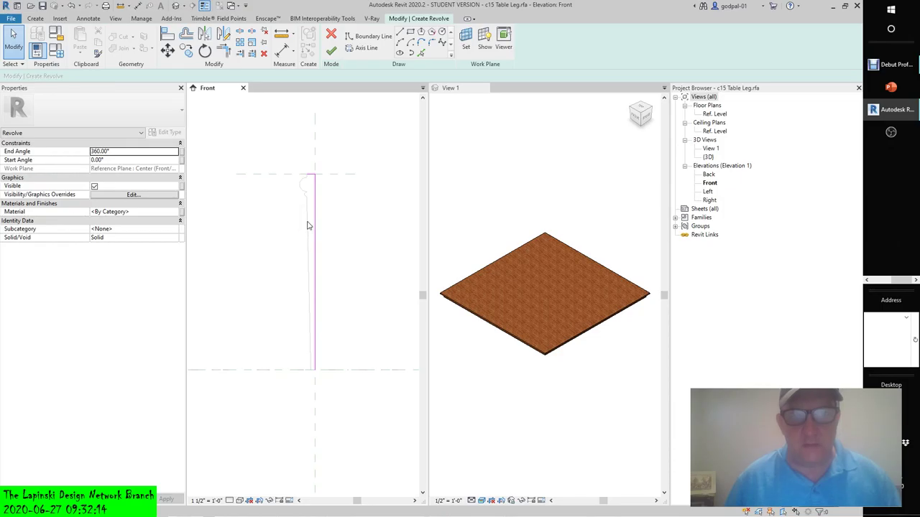
{"action": "left_click", "coordinate": [9, 46]}
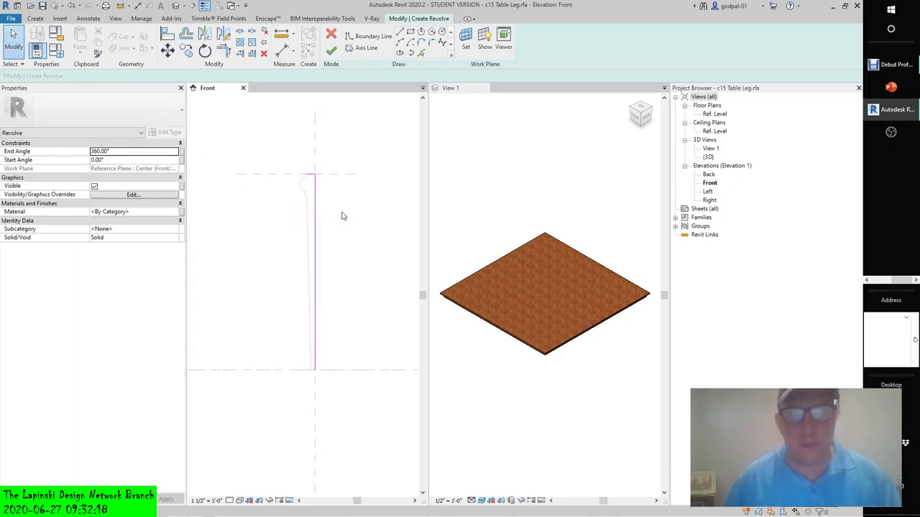
{"action": "left_click_drag", "start_coordinate": [296, 154], "coordinate": [351, 409]}
{"action": "key", "text": "Escape"}
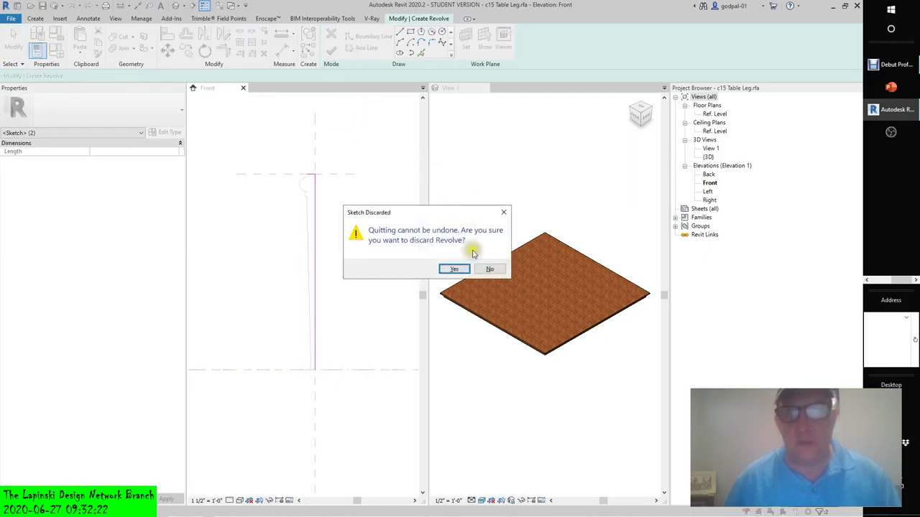
{"action": "left_click", "coordinate": [454, 269]}
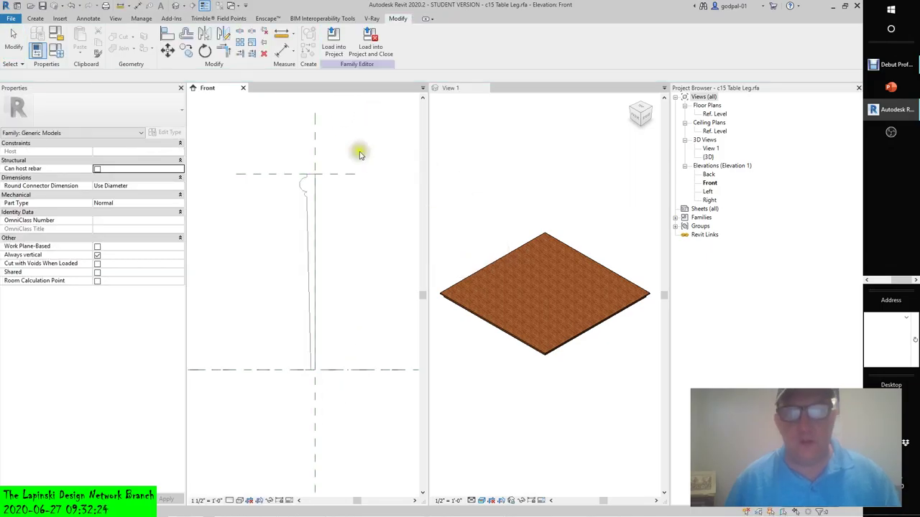
Start a Revolve and pick the connected leg profile chain as boundary lines
{"action": "left_click", "coordinate": [36, 19]}
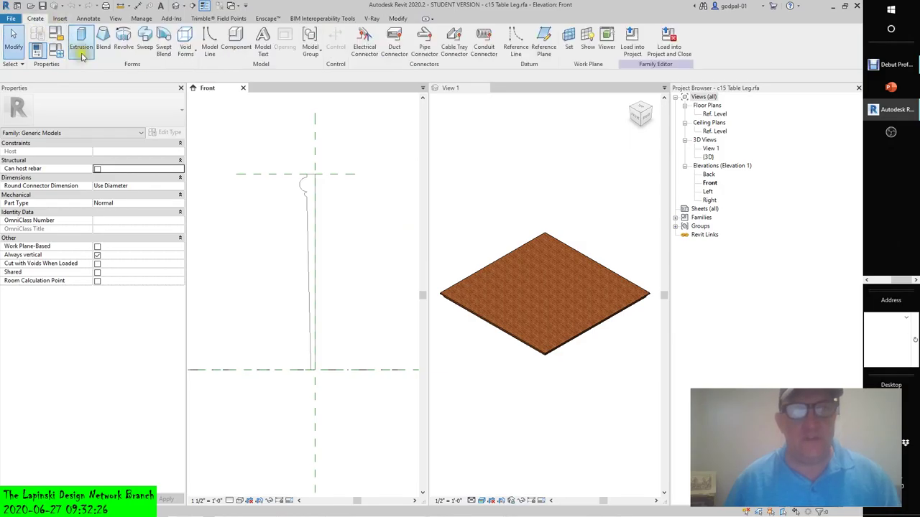
{"action": "left_click", "coordinate": [123, 39]}
{"action": "left_click", "coordinate": [421, 53]}
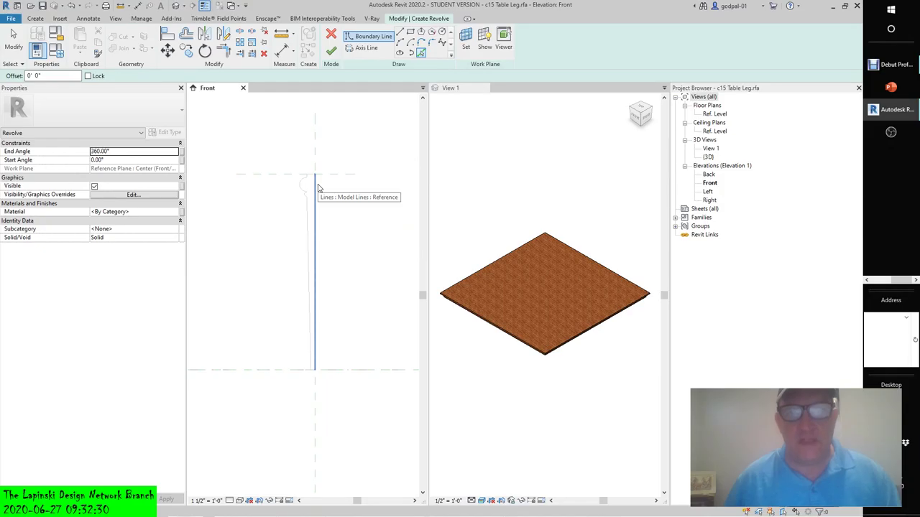
{"action": "left_click", "coordinate": [307, 187]}
{"action": "scroll", "coordinate": [305, 186], "scroll_direction": "up", "scroll_amount": 2}
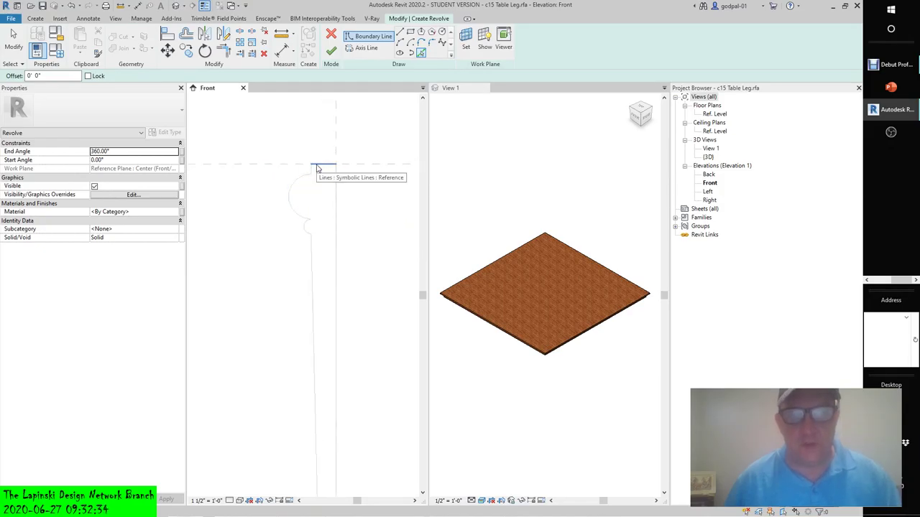
{"action": "key", "text": "Tab"}
{"action": "left_click", "coordinate": [318, 169]}
{"action": "mouse_move", "coordinate": [308, 154]}
{"action": "middle_mouse_down"}
{"action": "mouse_move", "coordinate": [248, 344]}
{"action": "mouse_move", "coordinate": [270, 307]}
{"action": "middle_mouse_up"}
{"action": "scroll", "coordinate": [249, 344], "scroll_direction": "down", "scroll_amount": 2}
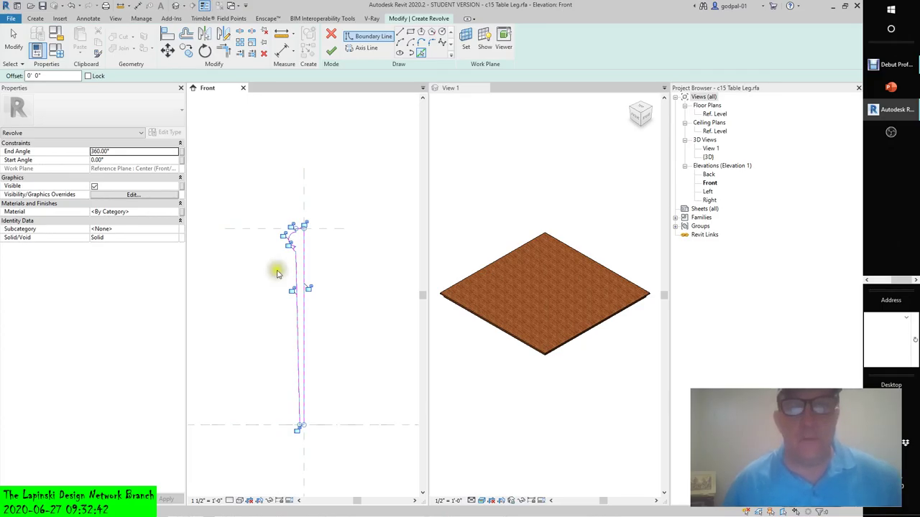
Confirm the 360° end angle and add a boundary line along the vertical reference plane
{"action": "left_click", "coordinate": [99, 152]}
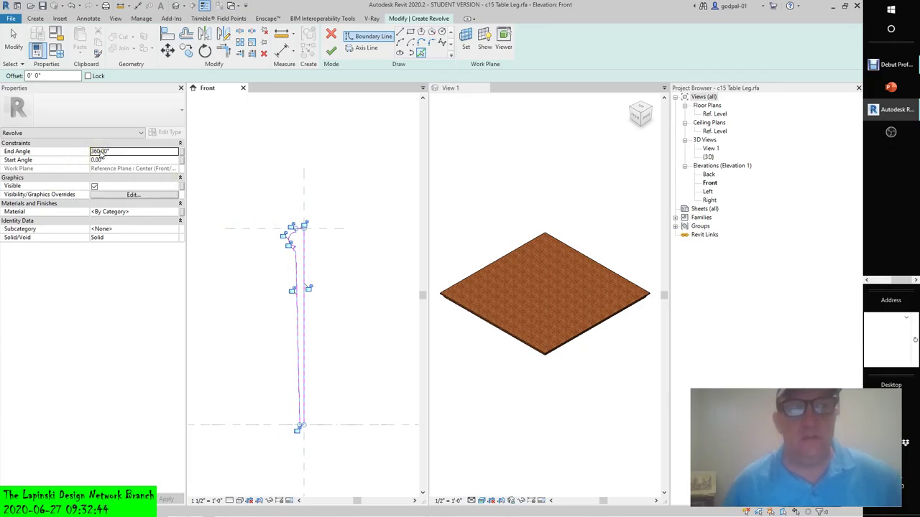
{"action": "left_click", "coordinate": [97, 152]}
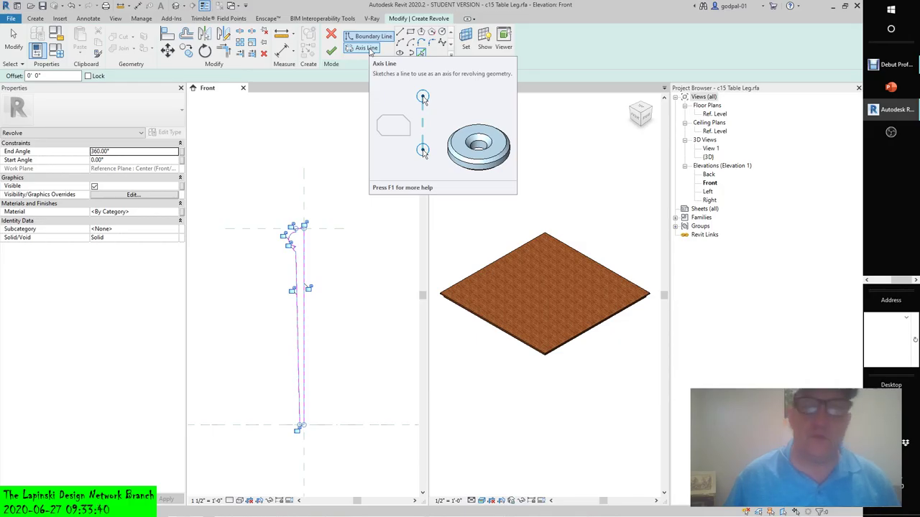
{"action": "left_click", "coordinate": [421, 54]}
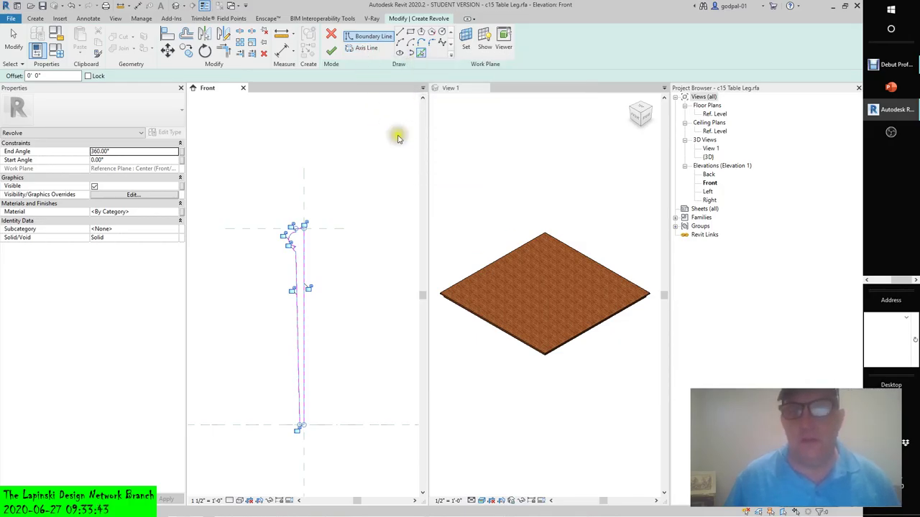
{"action": "left_click", "coordinate": [305, 198]}
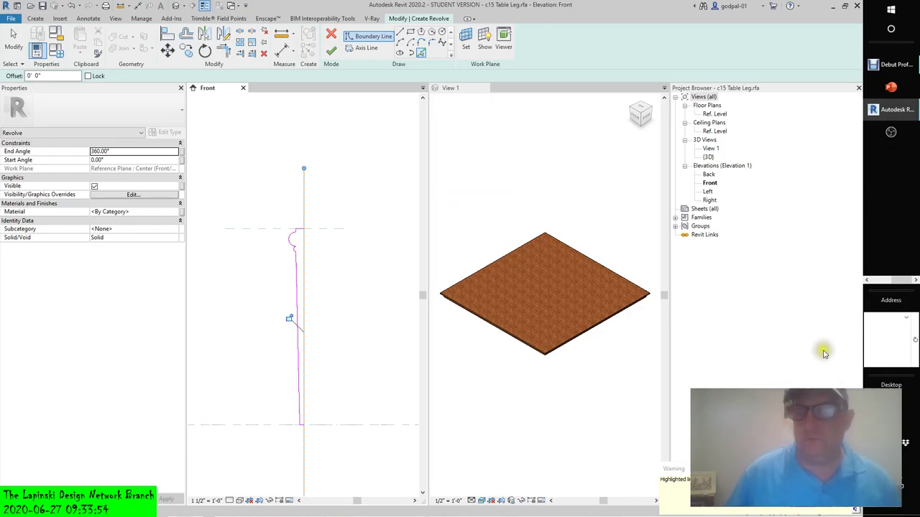
Try finishing the revolve and dismiss the axis-of-revolution error
{"action": "left_click", "coordinate": [331, 50]}
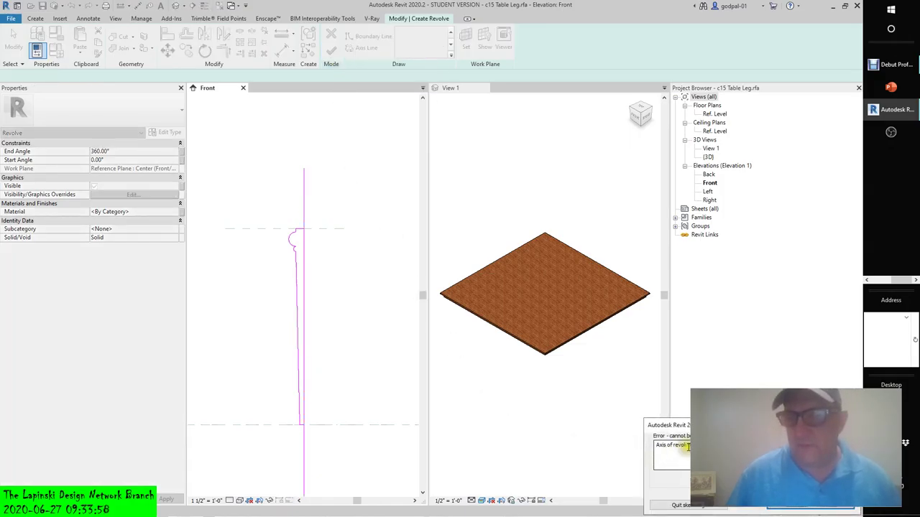
{"action": "left_click", "coordinate": [808, 508]}
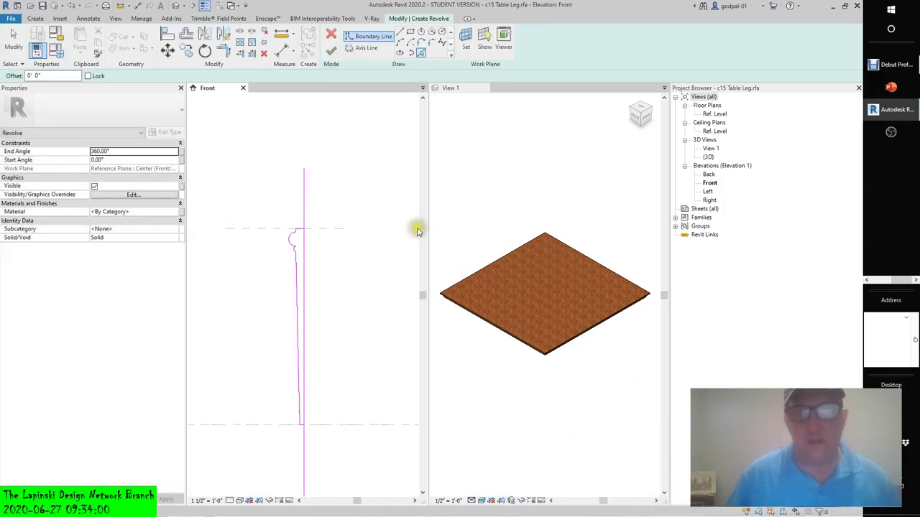
{"action": "left_click", "coordinate": [302, 185]}
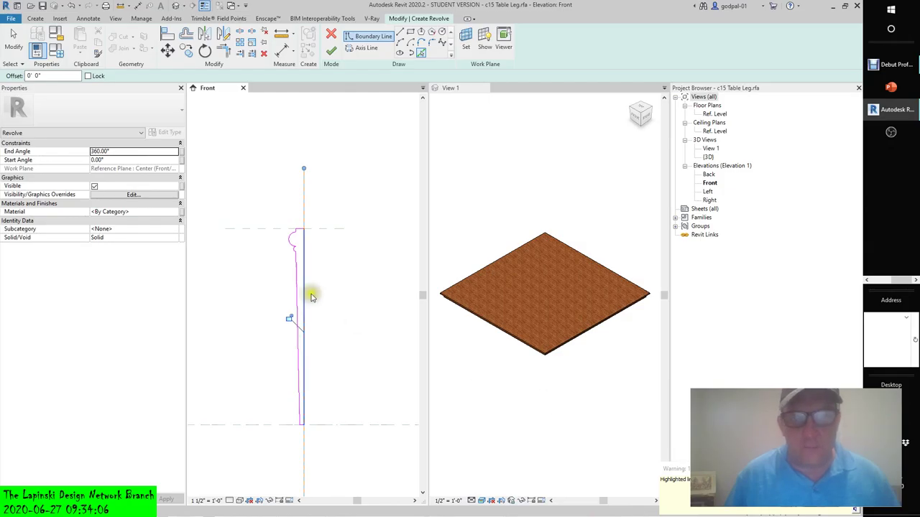
{"action": "left_click", "coordinate": [303, 244]}
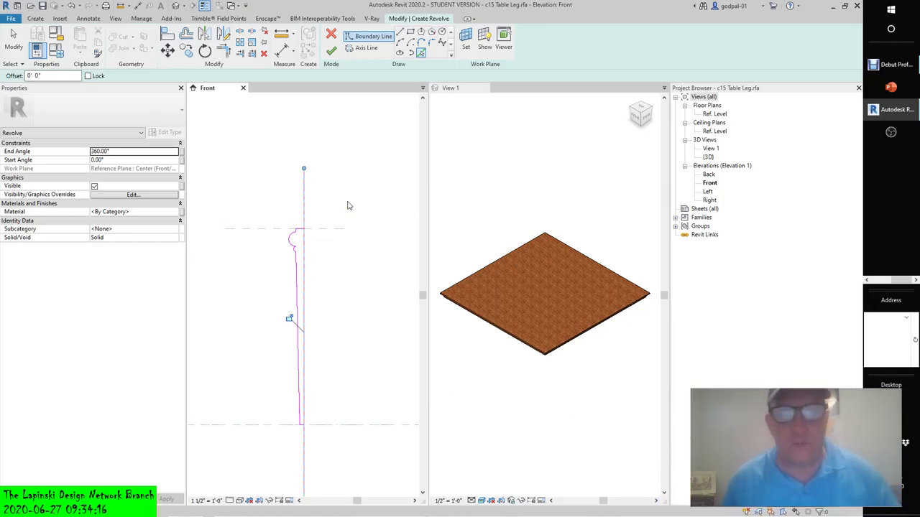
{"action": "key", "text": "Escape"}
Inspect the vertical centre sketch line, then cancel and discard the Revolve sketch
{"action": "scroll", "coordinate": [305, 219], "scroll_direction": "up", "scroll_amount": 2}
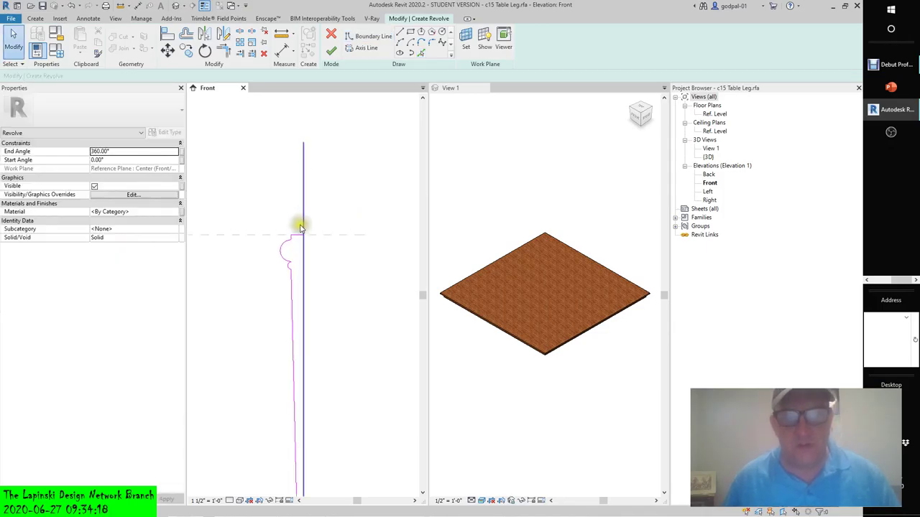
{"action": "left_click", "coordinate": [305, 172]}
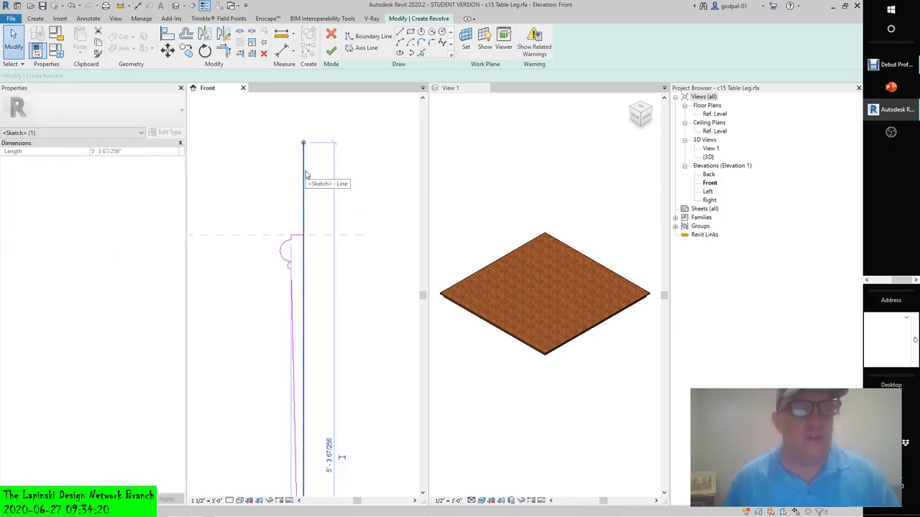
{"action": "scroll", "coordinate": [222, 171], "scroll_direction": "down", "scroll_amount": 3}
{"action": "left_click", "coordinate": [223, 171]}
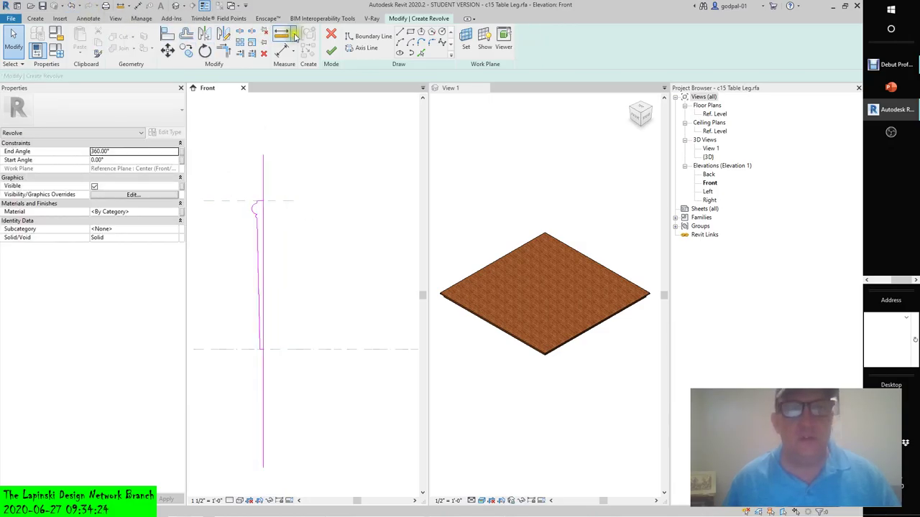
{"action": "left_click", "coordinate": [331, 35]}
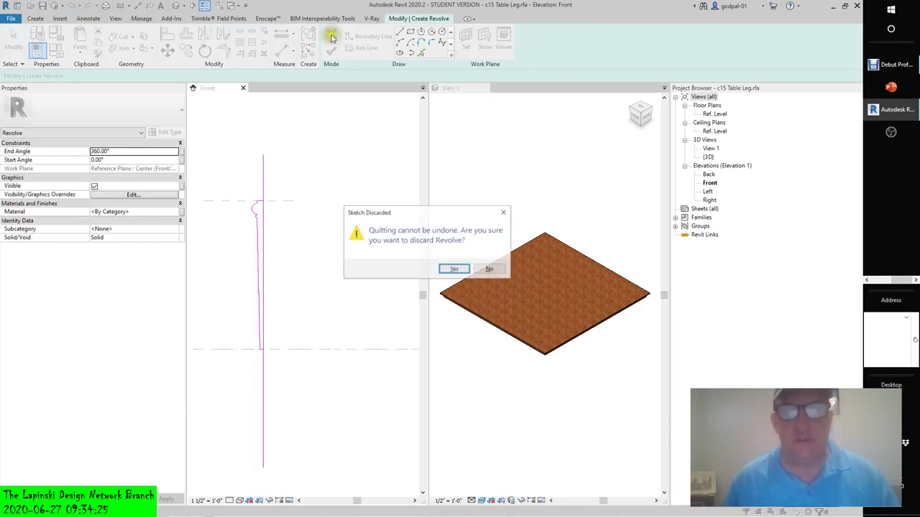
{"action": "left_click", "coordinate": [454, 271]}
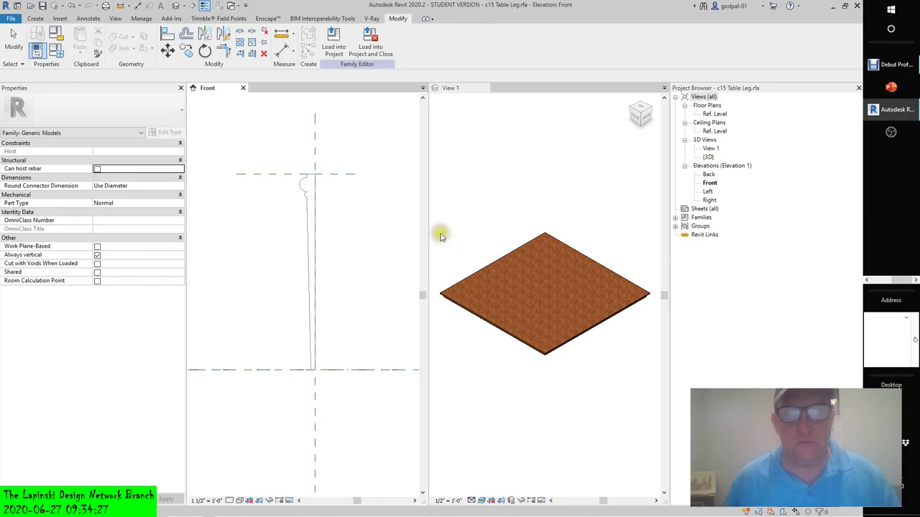
Clear the reference plane selection and start a new Revolve sketch
{"action": "left_click", "coordinate": [317, 159]}
{"action": "key", "text": "Escape"}
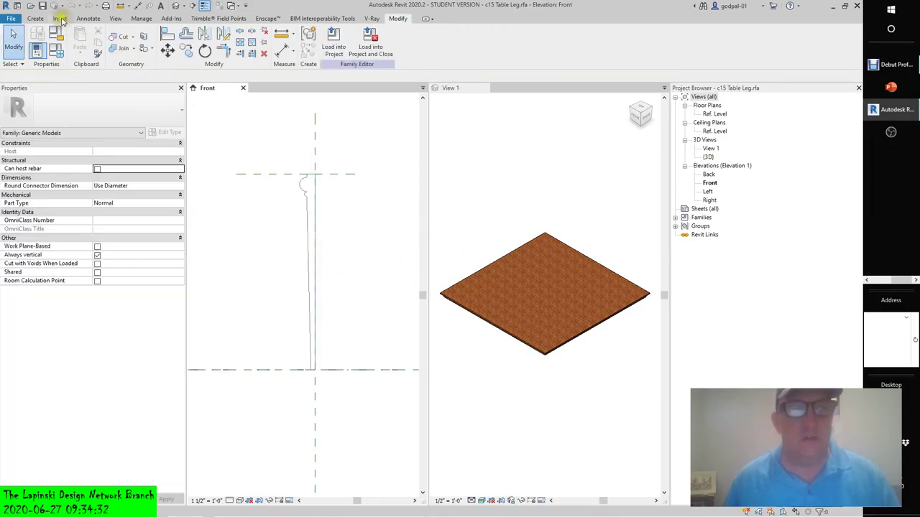
{"action": "left_click", "coordinate": [36, 18]}
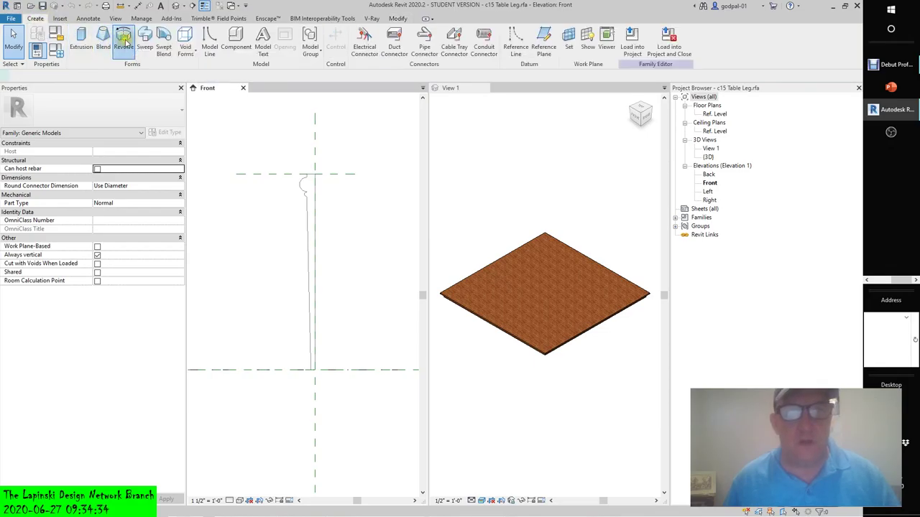
{"action": "left_click", "coordinate": [124, 43]}
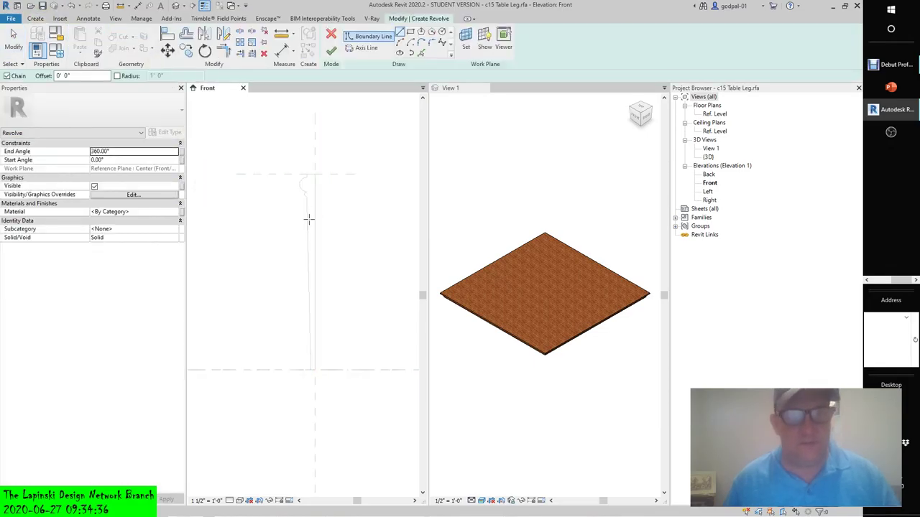
Pick the leg profile edges down to the lower reference plane as boundary lines
{"action": "left_click", "coordinate": [421, 52]}
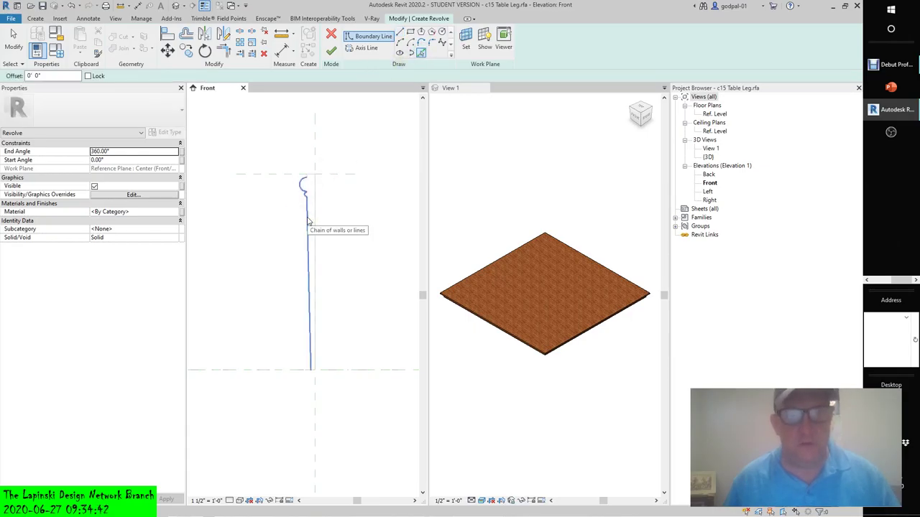
{"action": "left_click", "coordinate": [307, 219]}
{"action": "left_click", "coordinate": [309, 363]}
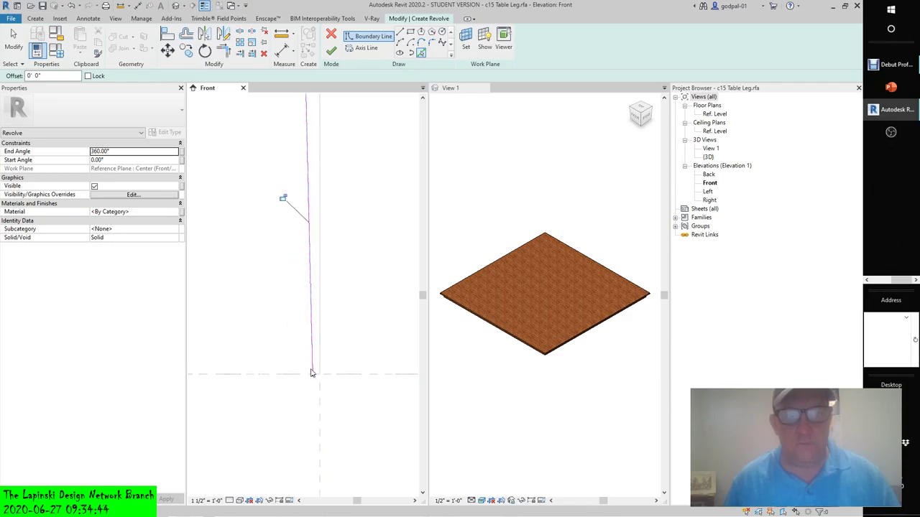
{"action": "left_click", "coordinate": [318, 379]}
{"action": "left_click", "coordinate": [318, 373]}
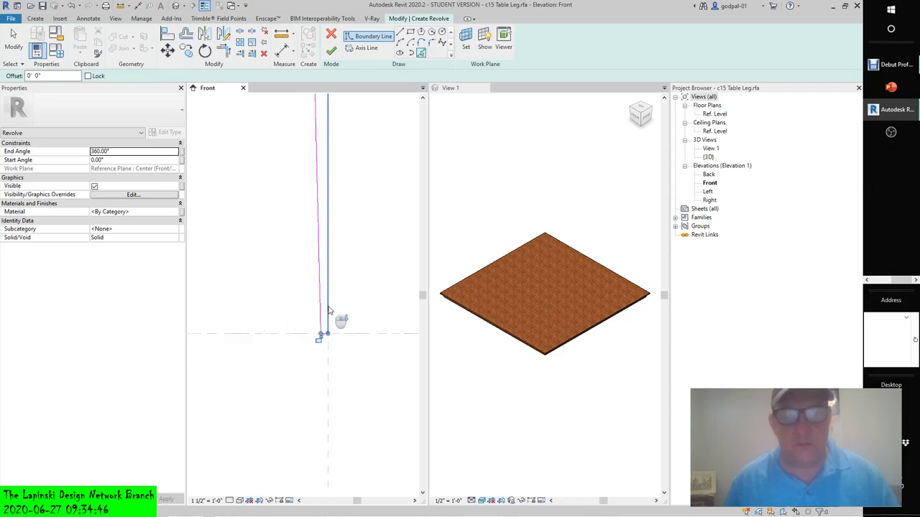
{"action": "scroll", "coordinate": [302, 294], "scroll_direction": "down", "scroll_amount": 2}
{"action": "scroll", "coordinate": [312, 181], "scroll_direction": "up", "scroll_amount": 3}
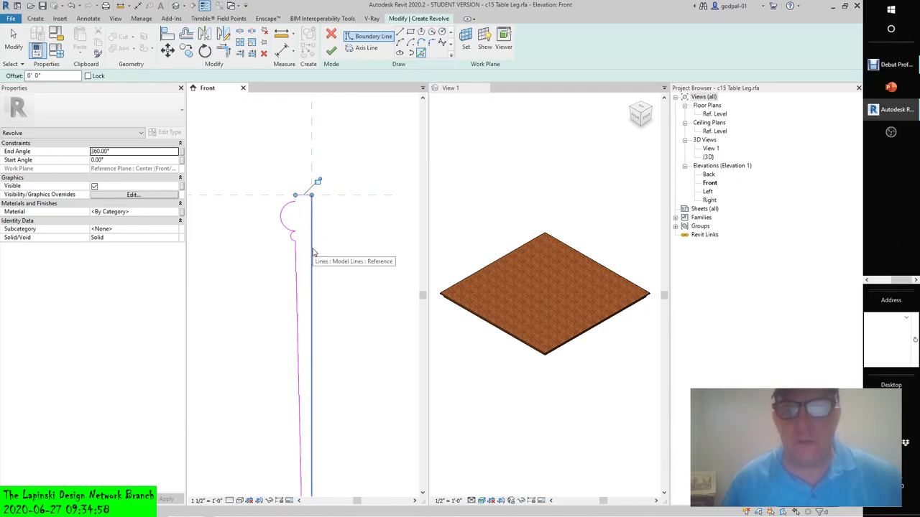
{"action": "key", "text": "Tab"}
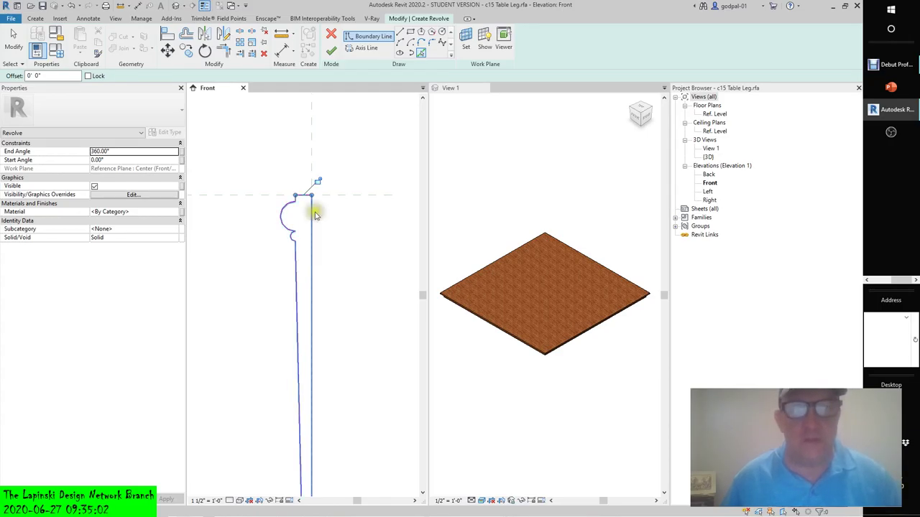
Exit line picking and select the elements along the centre reference plane
{"action": "left_click", "coordinate": [317, 167]}
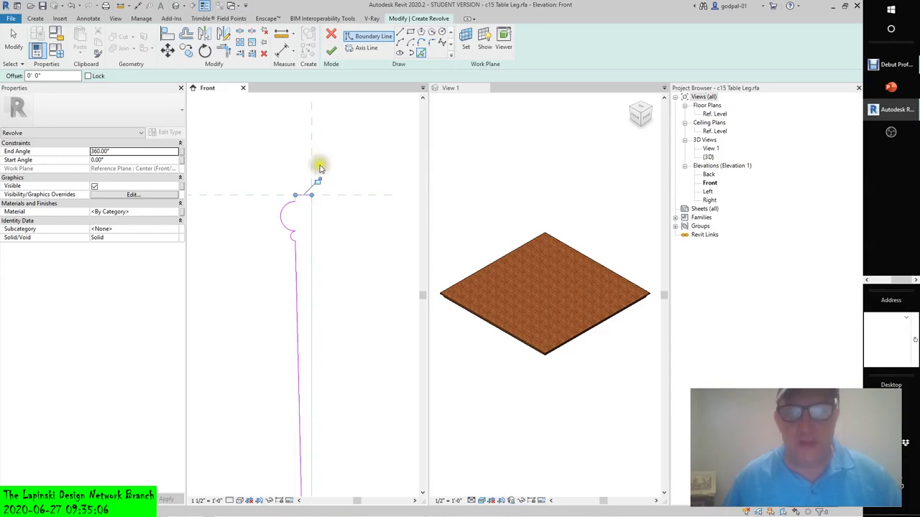
{"action": "key", "text": "Escape"}
{"action": "middle_click_drag", "start_coordinate": [302, 180], "coordinate": [307, 230]}
{"action": "left_click_drag", "start_coordinate": [307, 237], "coordinate": [347, 417]}
{"action": "scroll", "coordinate": [306, 352], "scroll_direction": "down", "scroll_amount": 2}
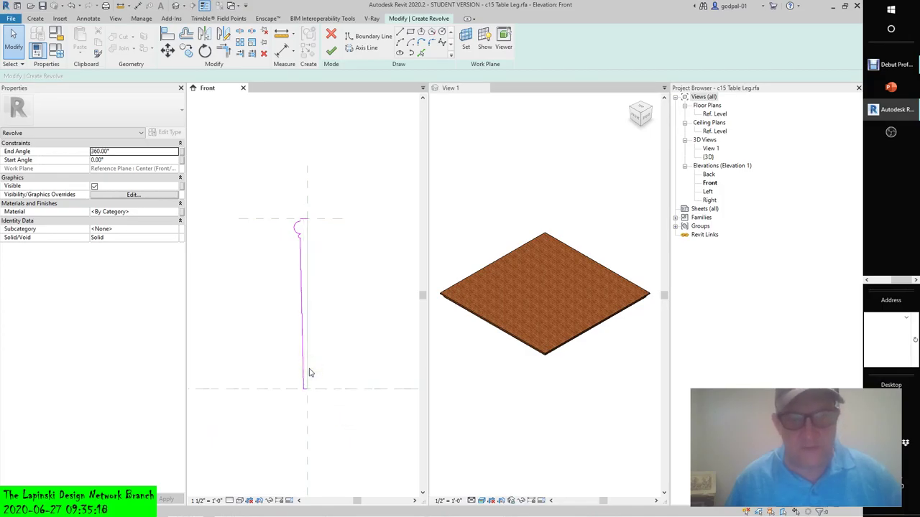
Add a sketch line on the centre reference line, then delete the picked vertical sketch lines
{"action": "scroll", "coordinate": [310, 374], "scroll_direction": "up", "scroll_amount": 3}
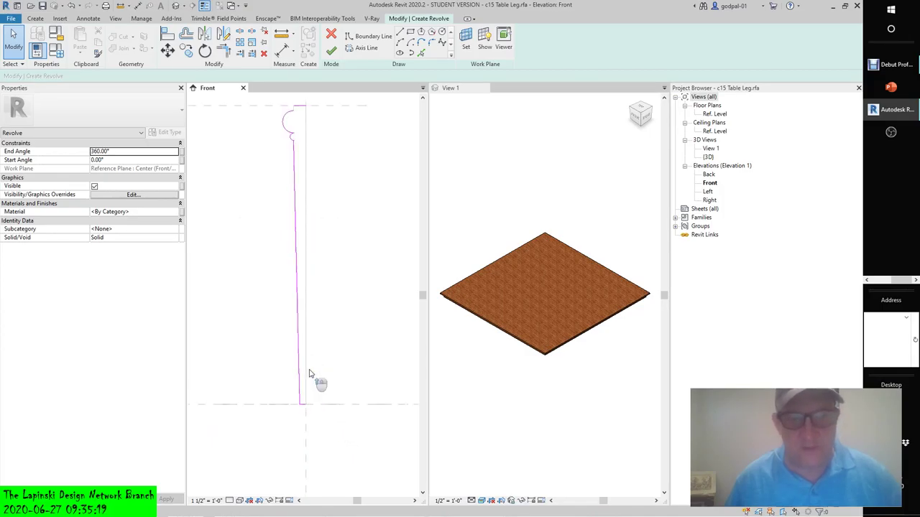
{"action": "left_click", "coordinate": [420, 54]}
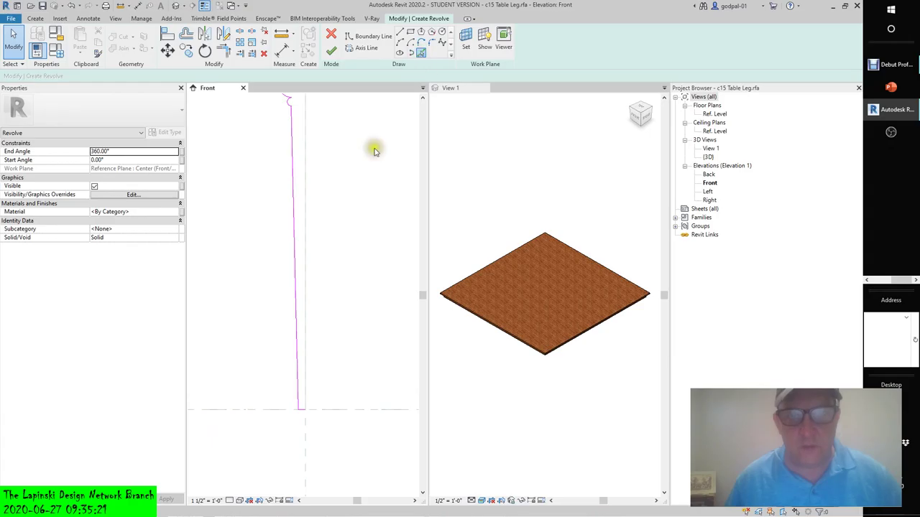
{"action": "left_click", "coordinate": [305, 279]}
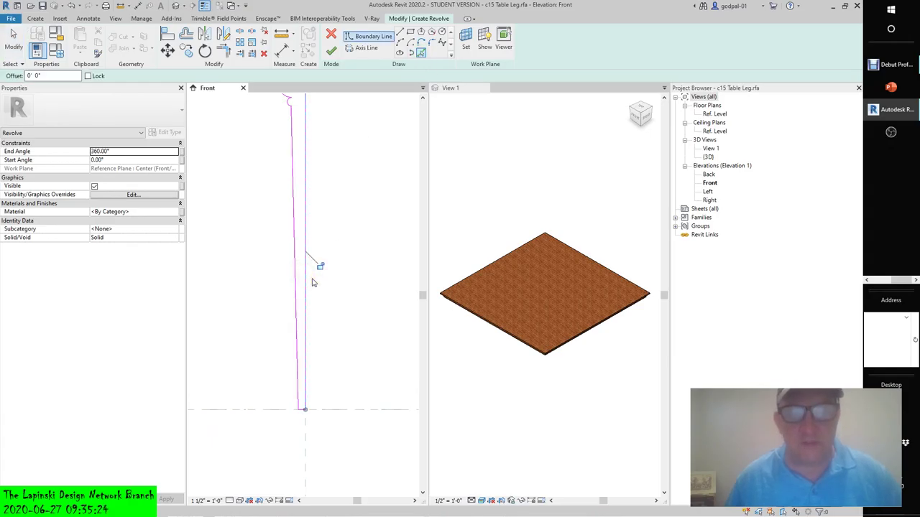
{"action": "middle_click", "coordinate": [347, 292]}
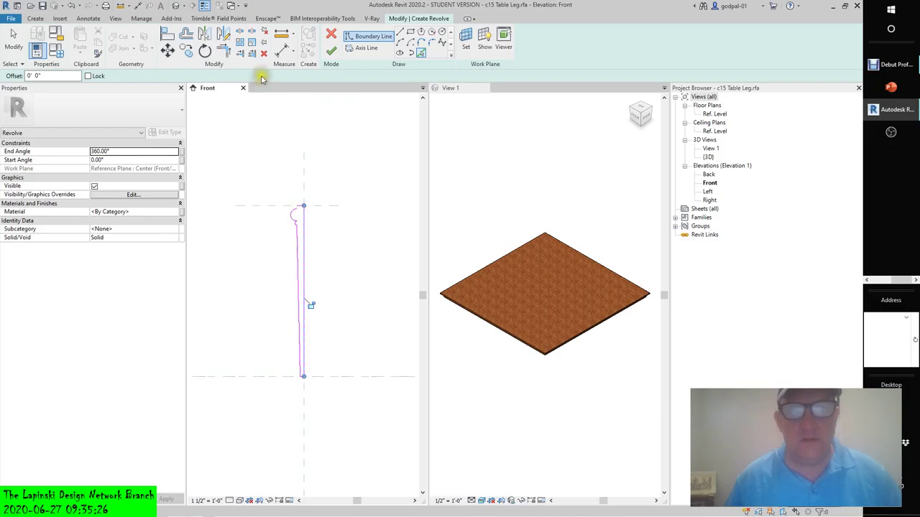
{"action": "left_click", "coordinate": [264, 53]}
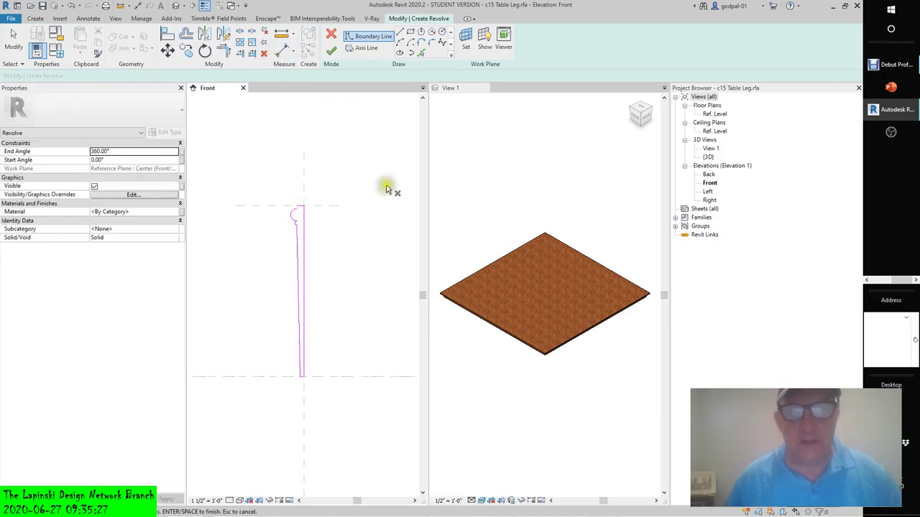
{"action": "left_click", "coordinate": [306, 234]}
{"action": "key", "text": "Escape"}
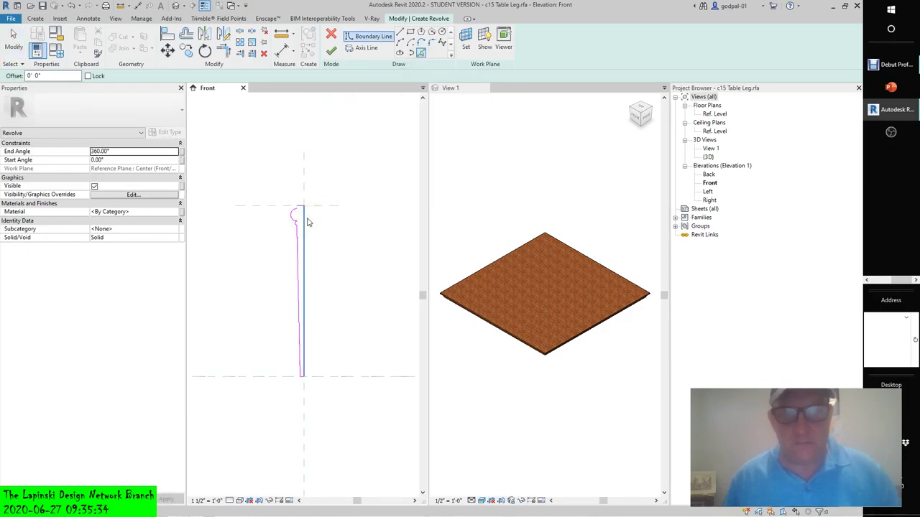
{"action": "left_click", "coordinate": [305, 221]}
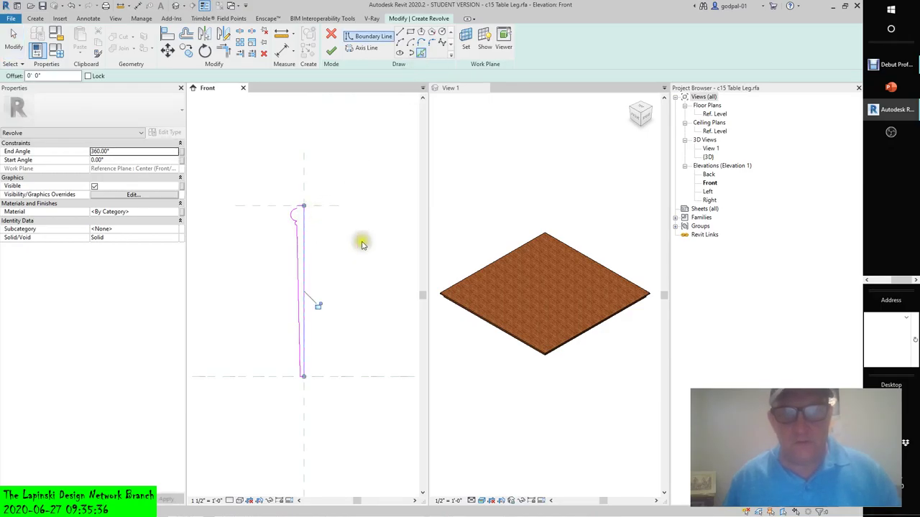
{"action": "left_click", "coordinate": [267, 55]}
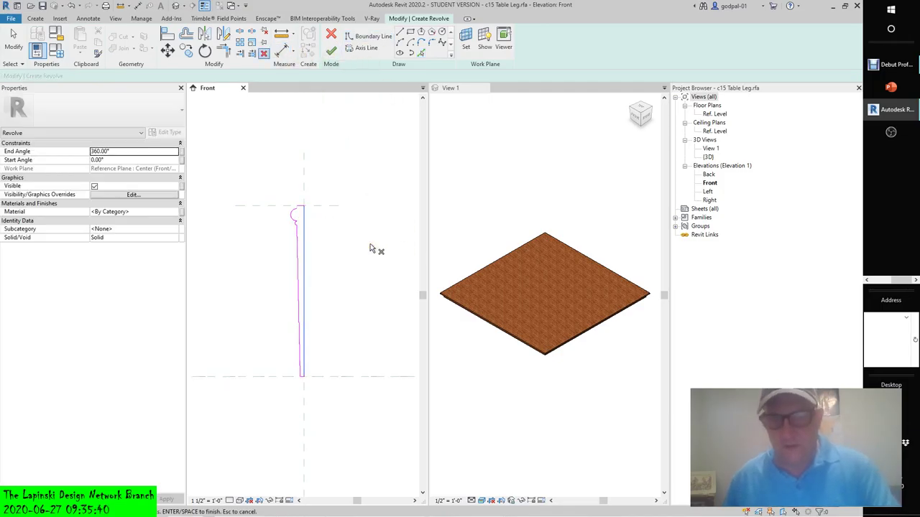
{"action": "key", "text": "Escape"}
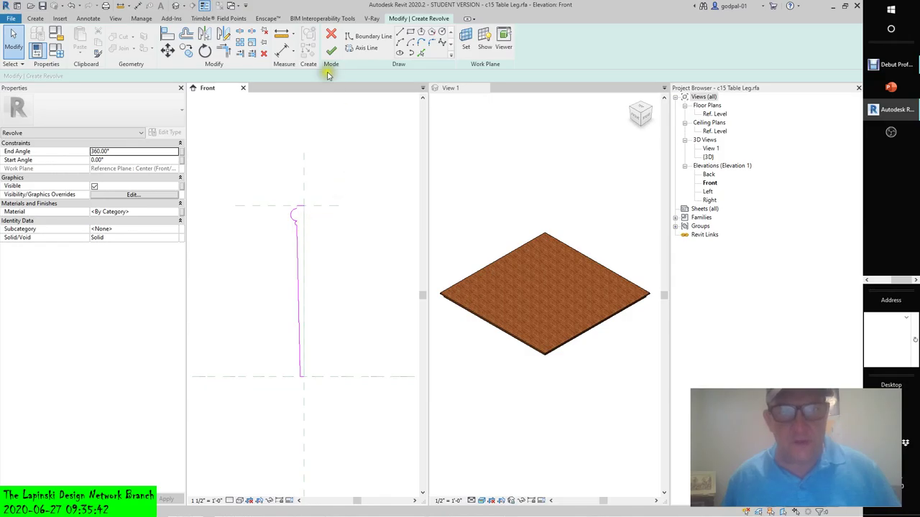
Re-pick and delete the vertical centre line, then pick the centre plane and vertical line again
{"action": "left_click", "coordinate": [420, 52]}
{"action": "left_click", "coordinate": [306, 217]}
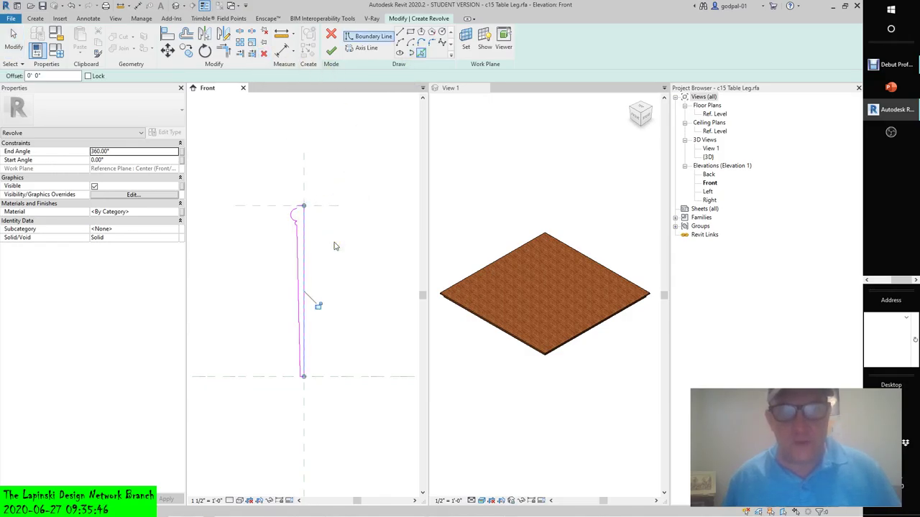
{"action": "left_click", "coordinate": [263, 55]}
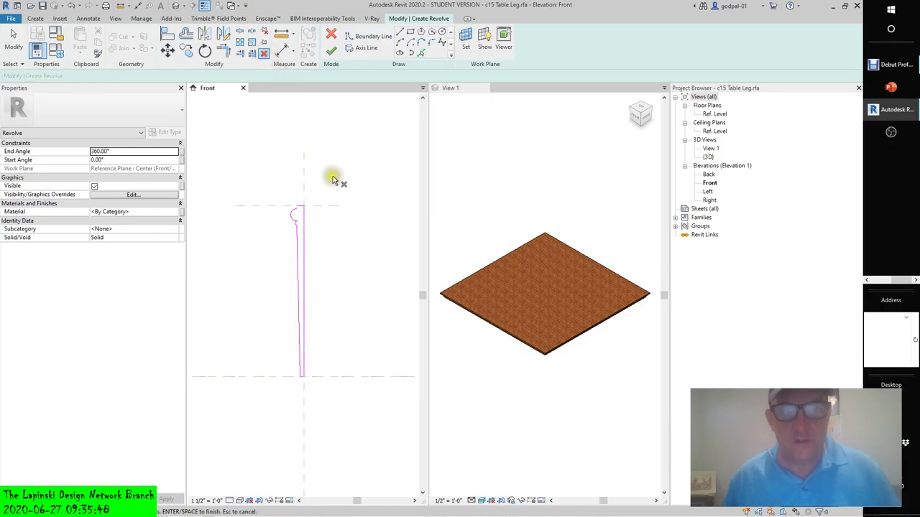
{"action": "left_click", "coordinate": [304, 219]}
{"action": "key", "text": "Escape"}
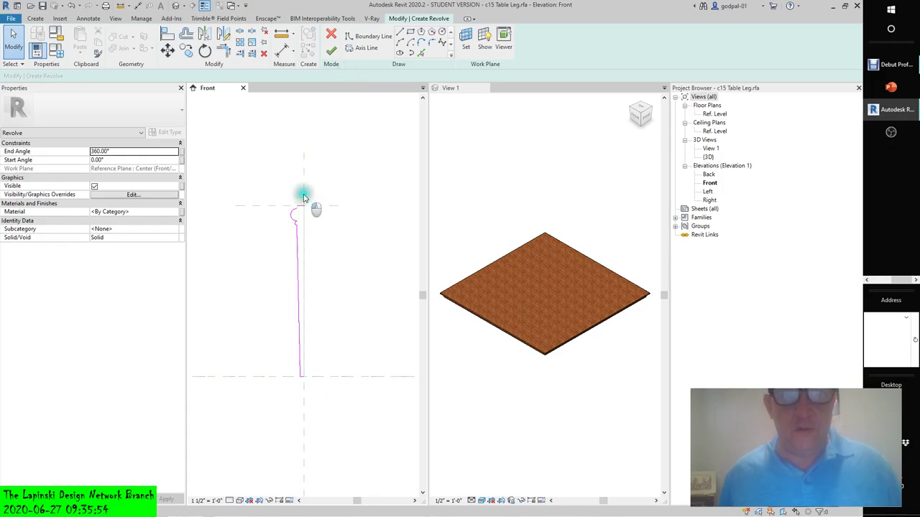
{"action": "left_click", "coordinate": [420, 53]}
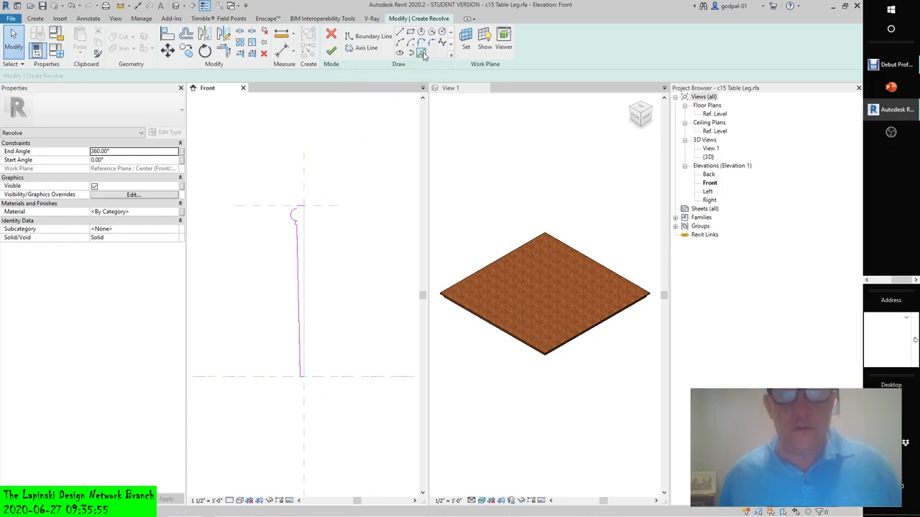
{"action": "left_click", "coordinate": [303, 182]}
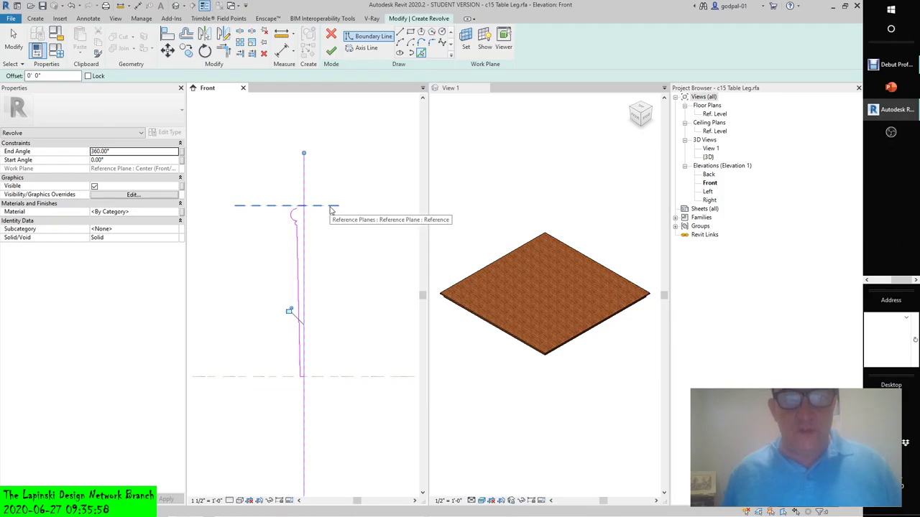
{"action": "left_click", "coordinate": [303, 230]}
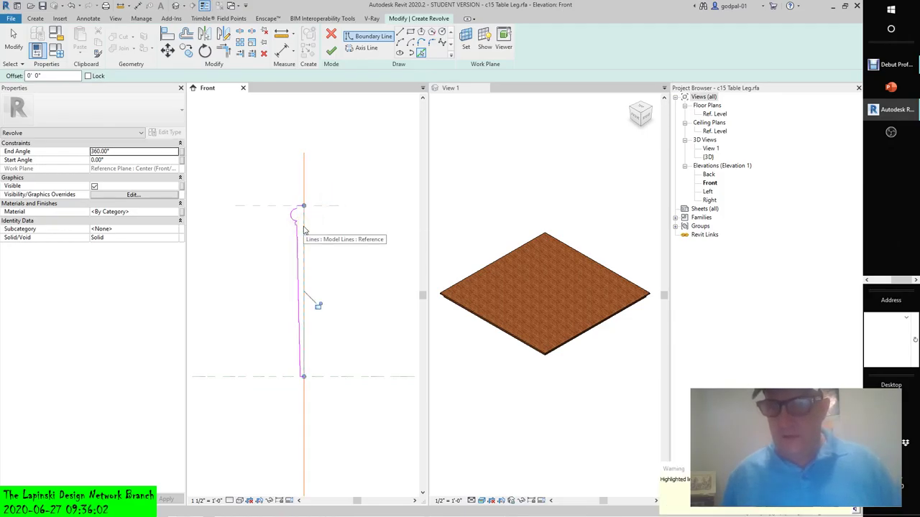
{"action": "left_click", "coordinate": [263, 54]}
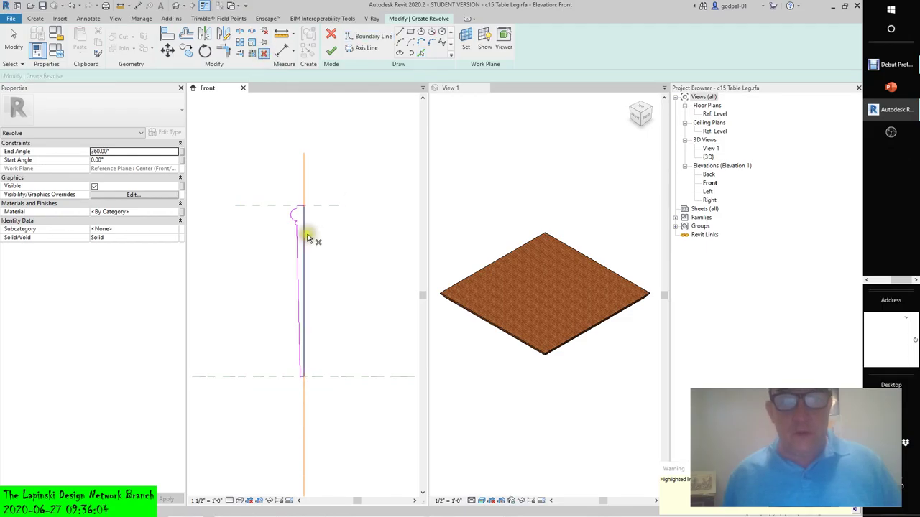
{"action": "key", "text": "Escape"}
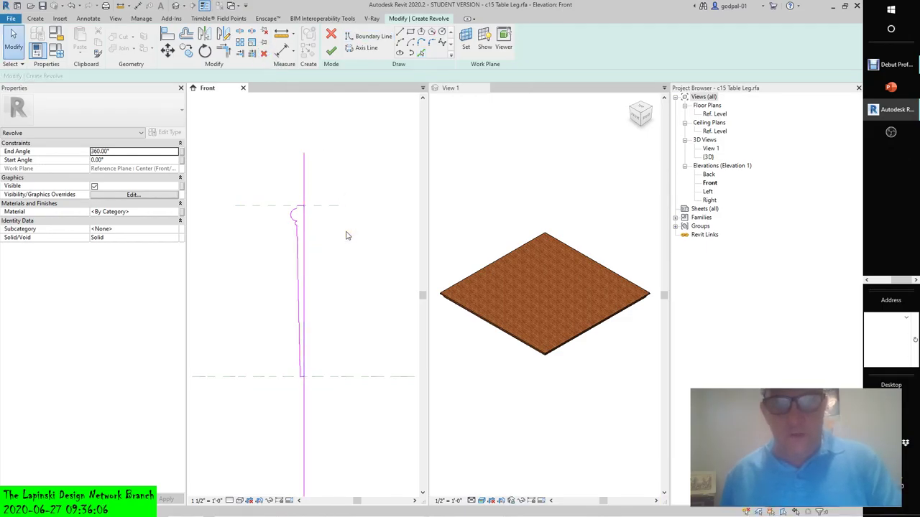
Delete the vertical axis line, return to Pick Lines, and try to finish the revolve
{"action": "left_click", "coordinate": [307, 220]}
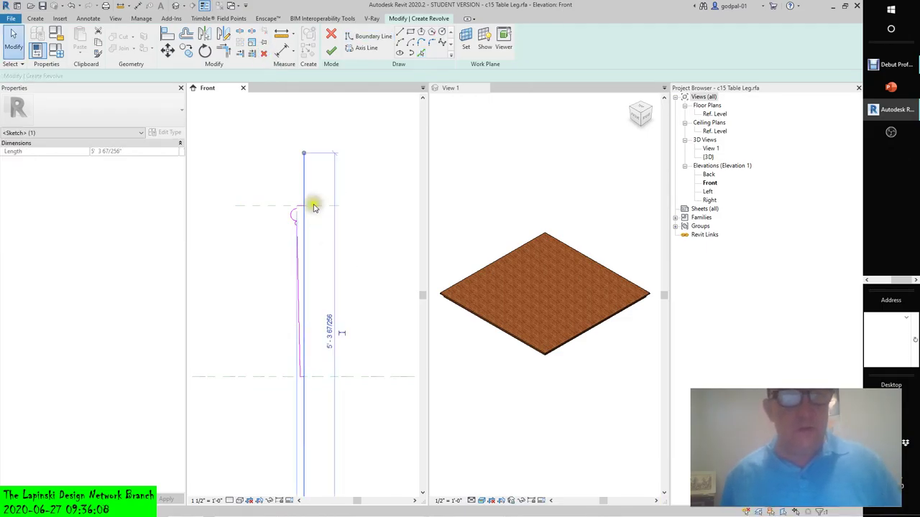
{"action": "left_click", "coordinate": [363, 229]}
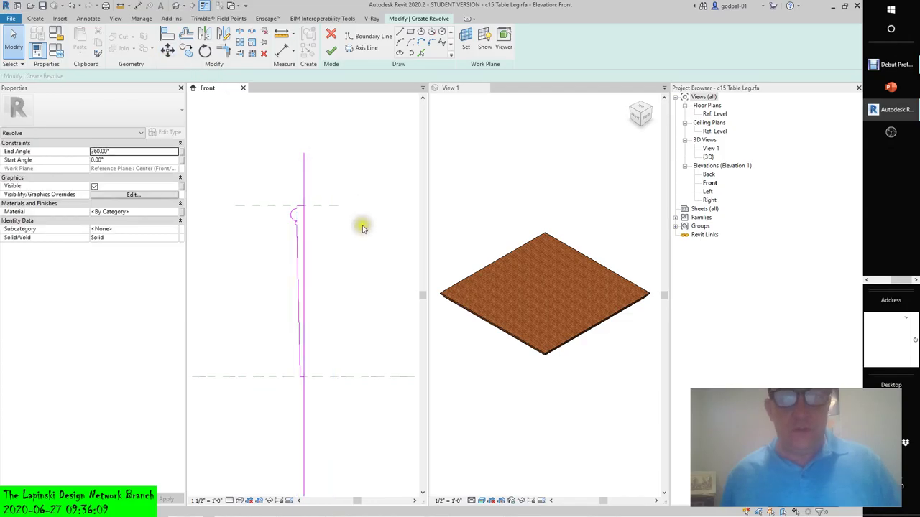
{"action": "left_click", "coordinate": [304, 187]}
{"action": "left_click", "coordinate": [271, 155]}
{"action": "left_click", "coordinate": [303, 177]}
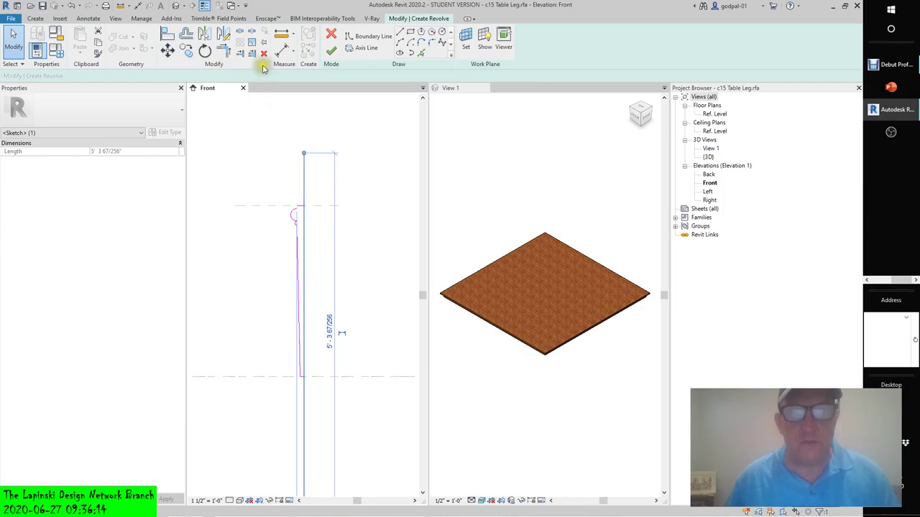
{"action": "left_click", "coordinate": [264, 54]}
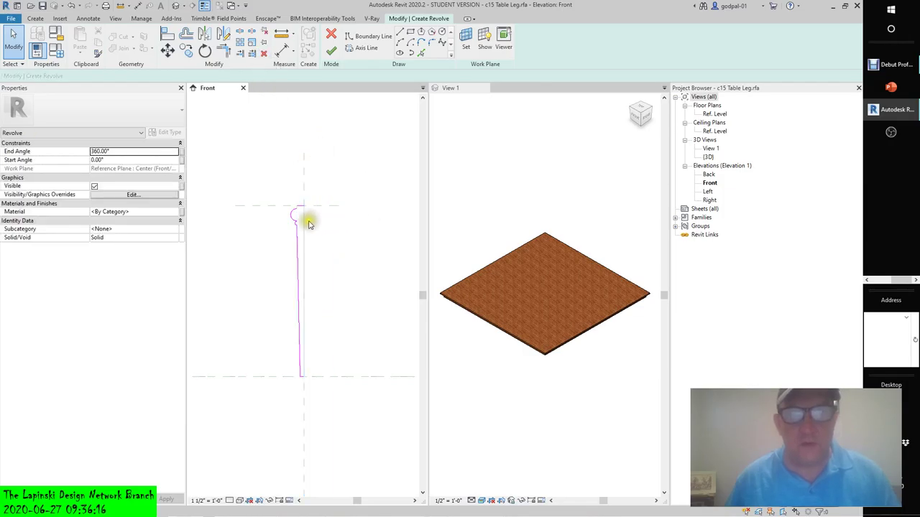
{"action": "left_click", "coordinate": [421, 54]}
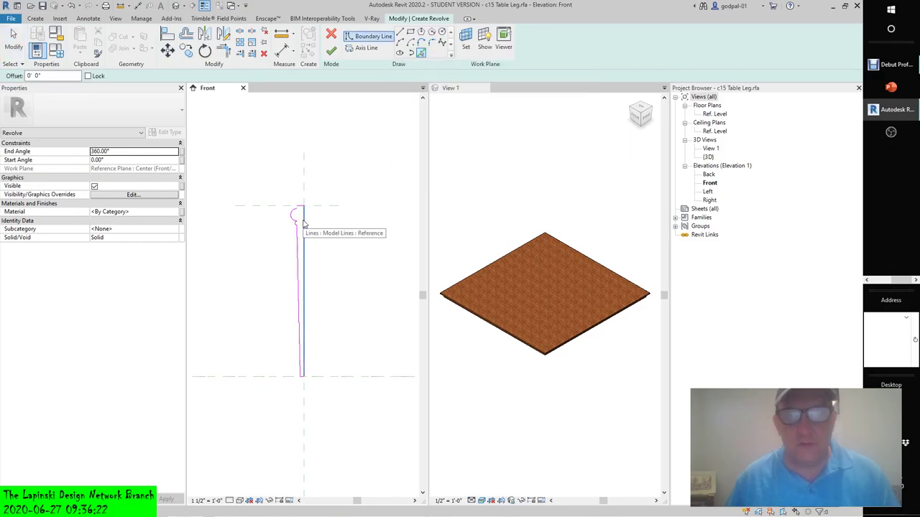
{"action": "scroll", "coordinate": [324, 240], "scroll_direction": "down", "scroll_amount": 3}
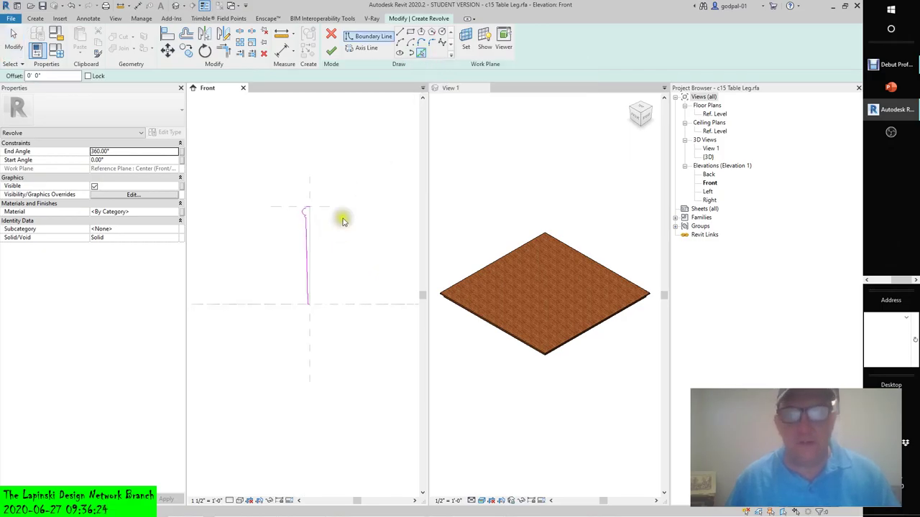
{"action": "left_click", "coordinate": [332, 51]}
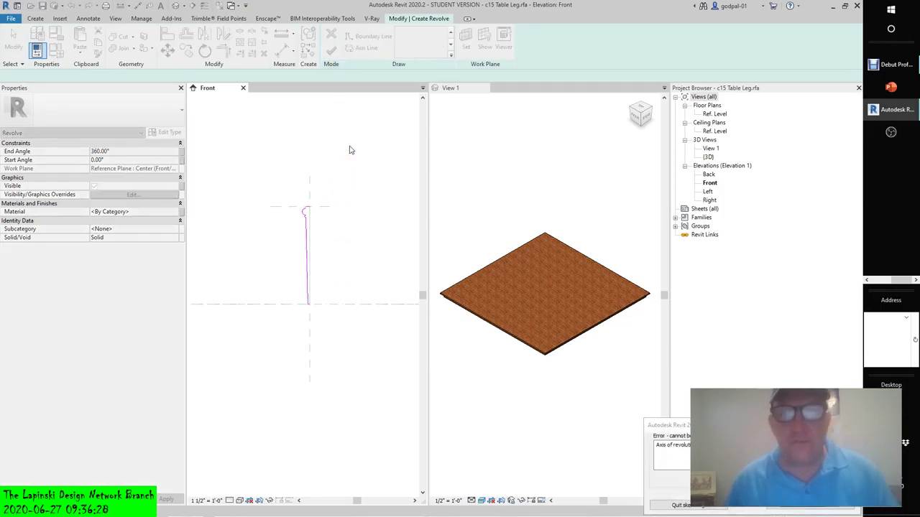
Set the vertical reference plane as the revolve axis and retry finishing, which errors again
{"action": "left_click", "coordinate": [726, 505]}
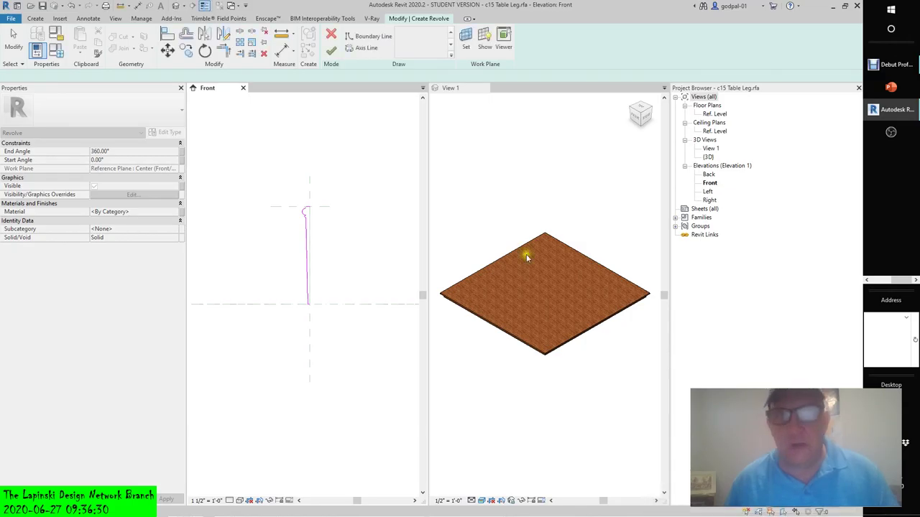
{"action": "left_click", "coordinate": [365, 48]}
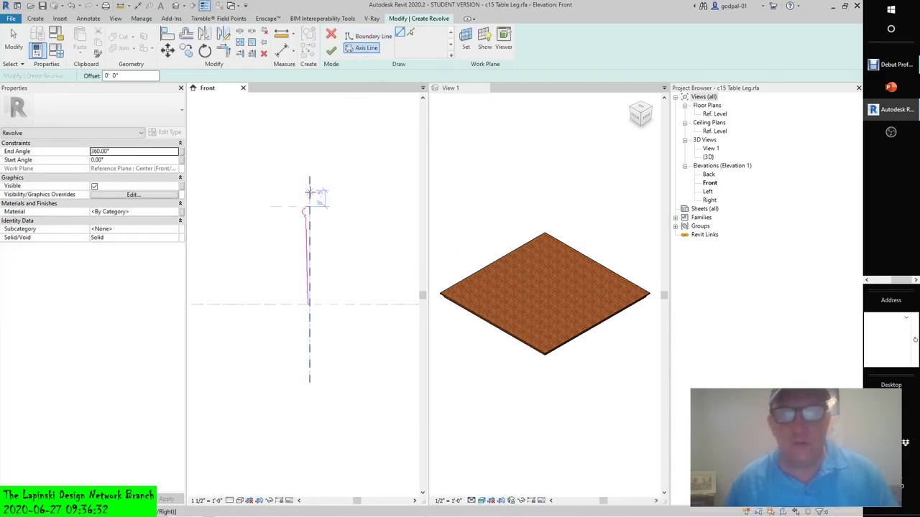
{"action": "left_click", "coordinate": [410, 32]}
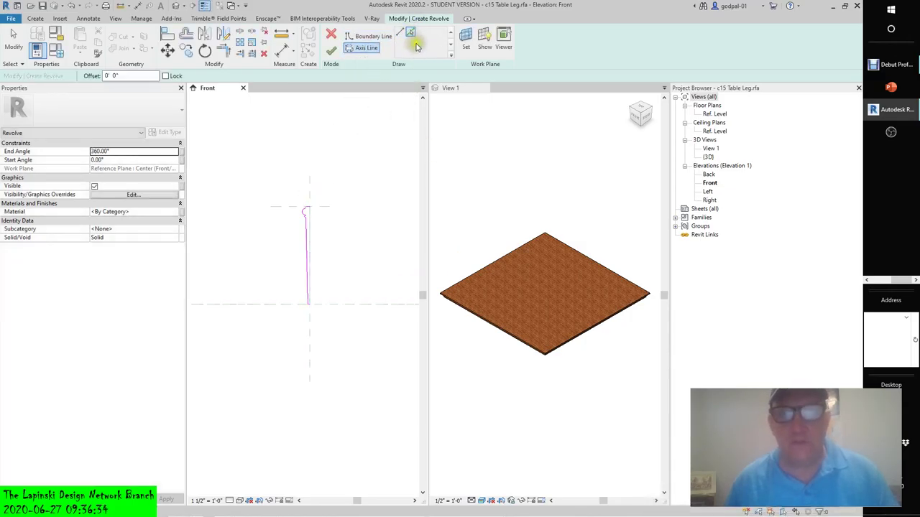
{"action": "left_click", "coordinate": [311, 181]}
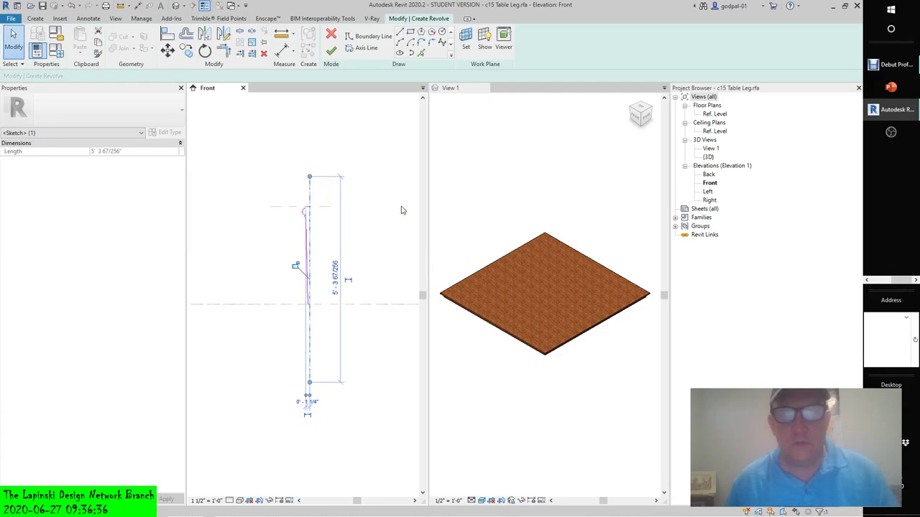
{"action": "left_click", "coordinate": [331, 50]}
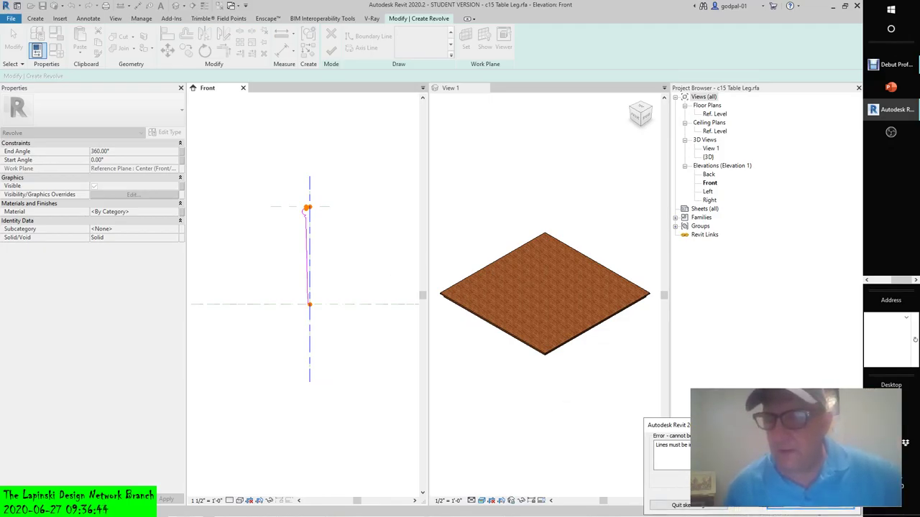
{"action": "left_click", "coordinate": [791, 510]}
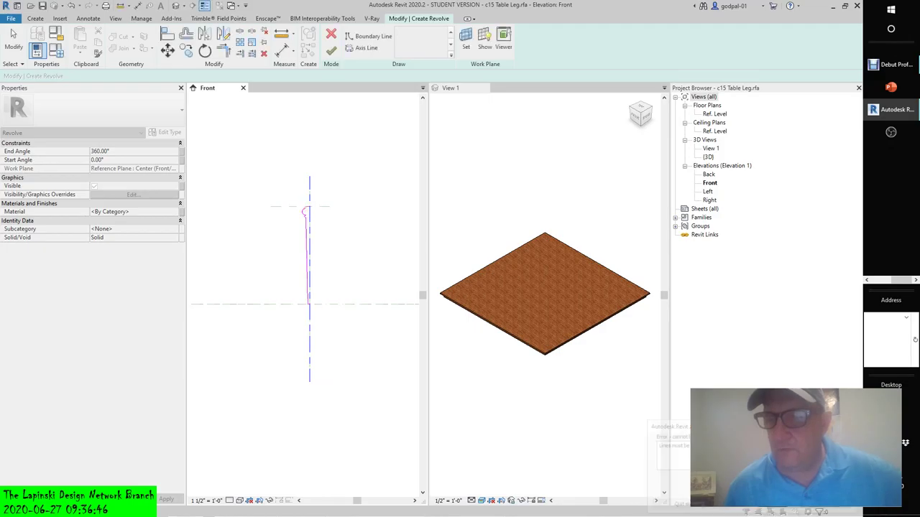
Cancel the revolve sketch and confirm discarding it
{"action": "left_click", "coordinate": [323, 206]}
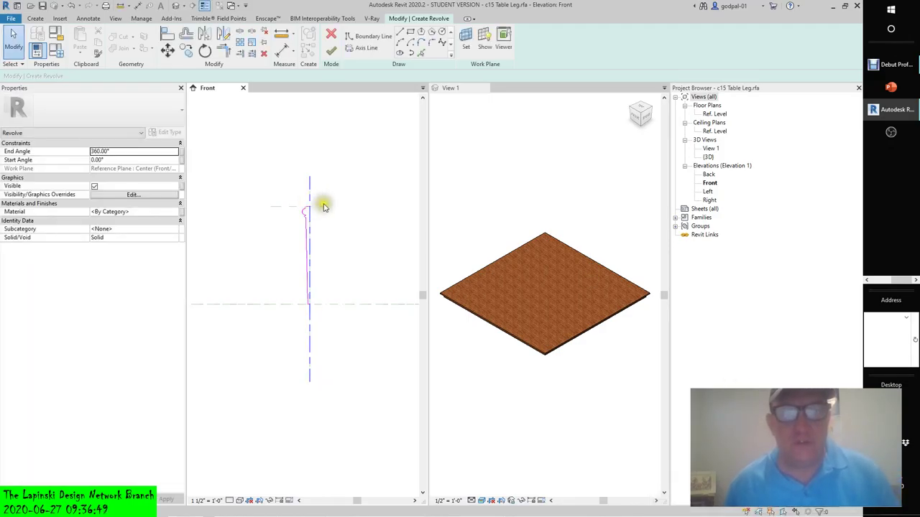
{"action": "left_click", "coordinate": [330, 34]}
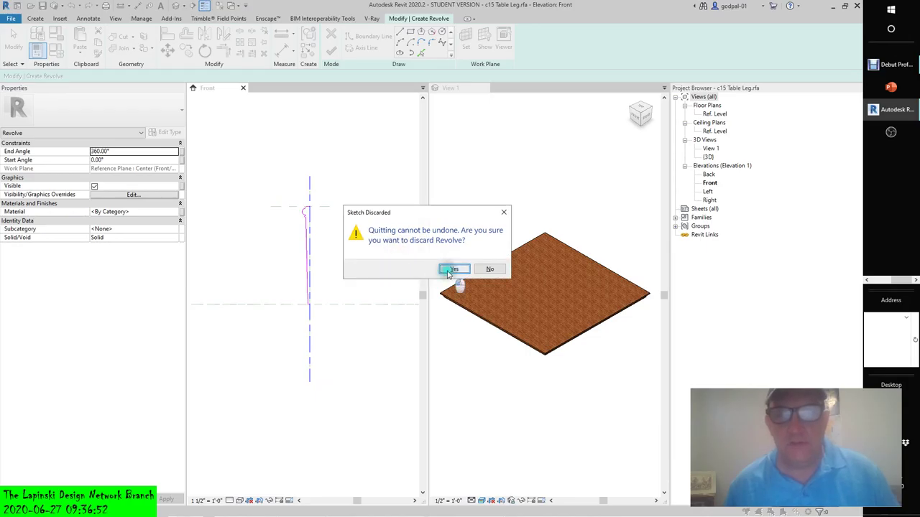
{"action": "left_click", "coordinate": [453, 270]}
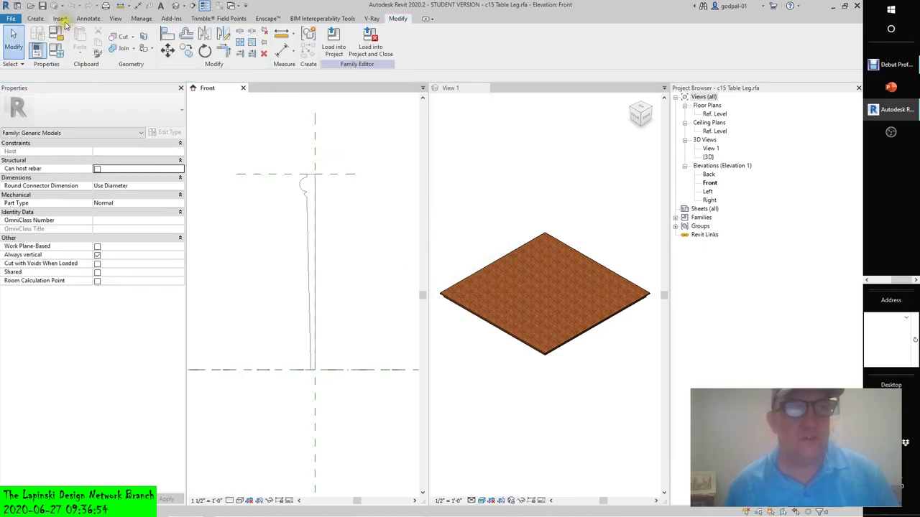
{"action": "left_click", "coordinate": [317, 210]}
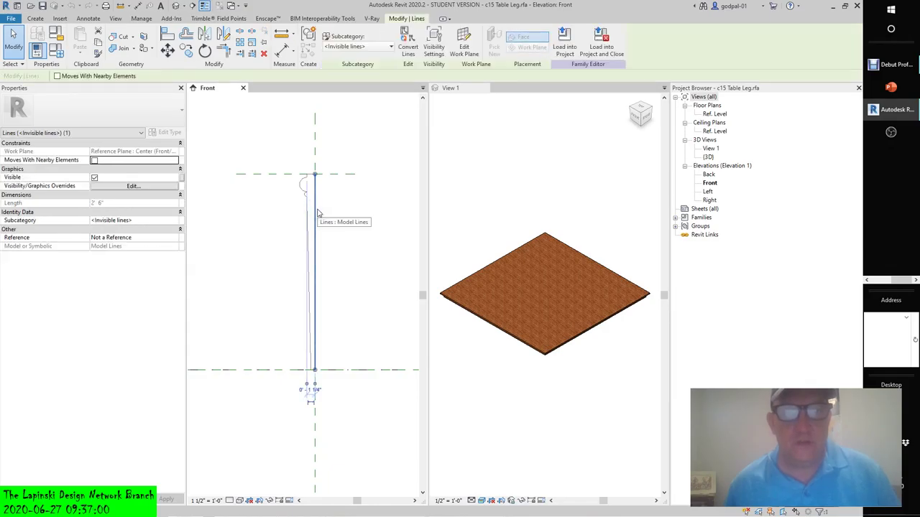
{"action": "left_click", "coordinate": [351, 214]}
{"action": "left_click_drag", "start_coordinate": [291, 149], "coordinate": [357, 386]}
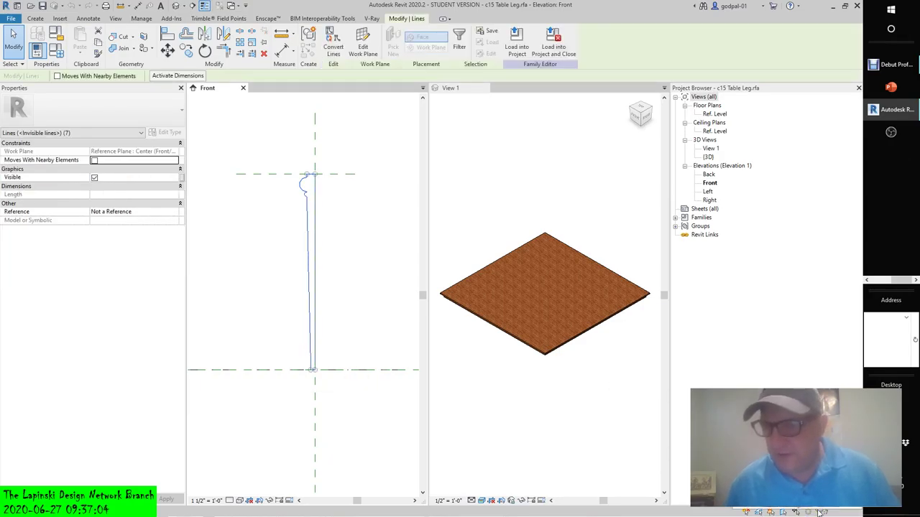
{"action": "left_click", "coordinate": [459, 46]}
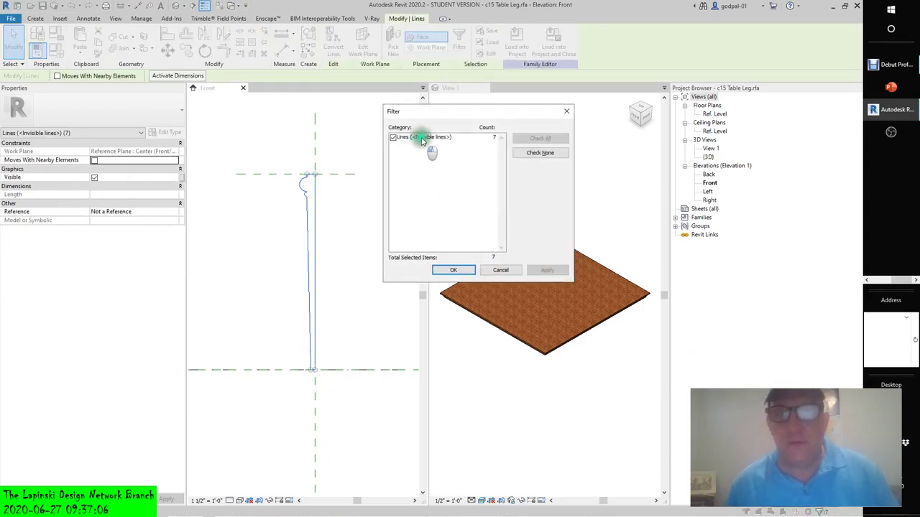
{"action": "left_click", "coordinate": [500, 270]}
{"action": "scroll", "coordinate": [316, 180], "scroll_direction": "up", "scroll_amount": 3}
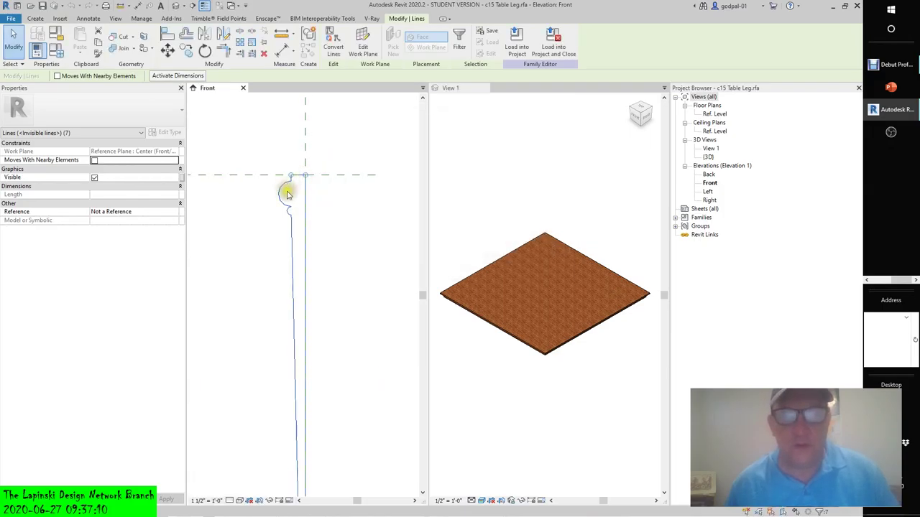
{"action": "scroll", "coordinate": [292, 230], "scroll_direction": "down", "scroll_amount": 3}
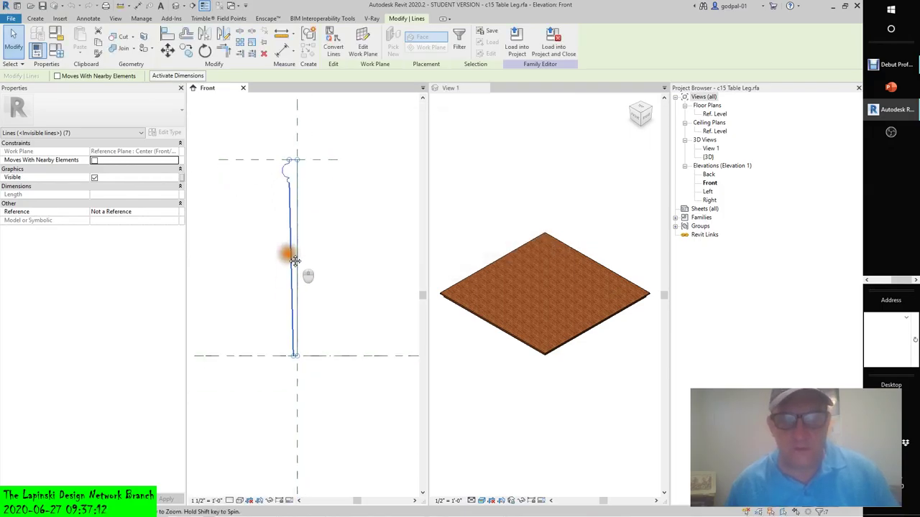
{"action": "scroll", "coordinate": [295, 341], "scroll_direction": "up", "scroll_amount": 3}
{"action": "scroll", "coordinate": [344, 266], "scroll_direction": "down", "scroll_amount": 2}
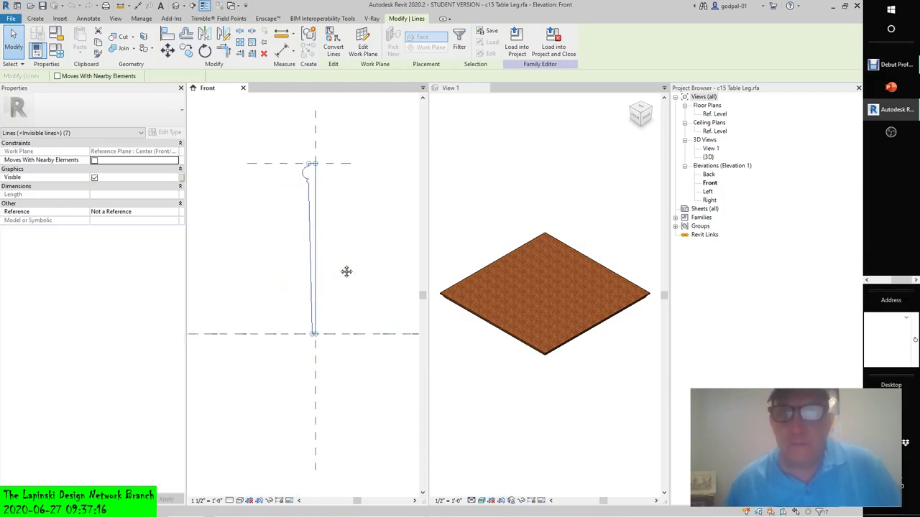
{"action": "key", "text": "Escape"}
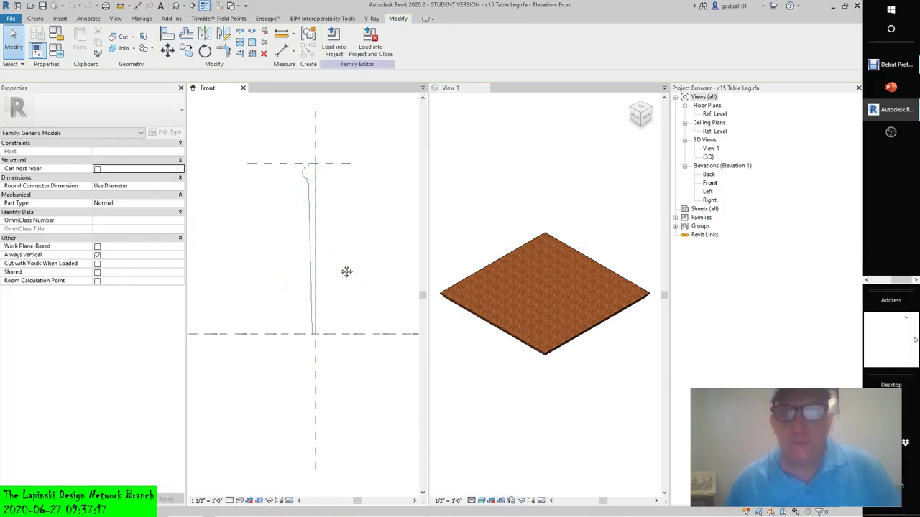
Start a fourth Revolve sketch and window-select the leg profile lines
{"action": "left_click", "coordinate": [35, 19]}
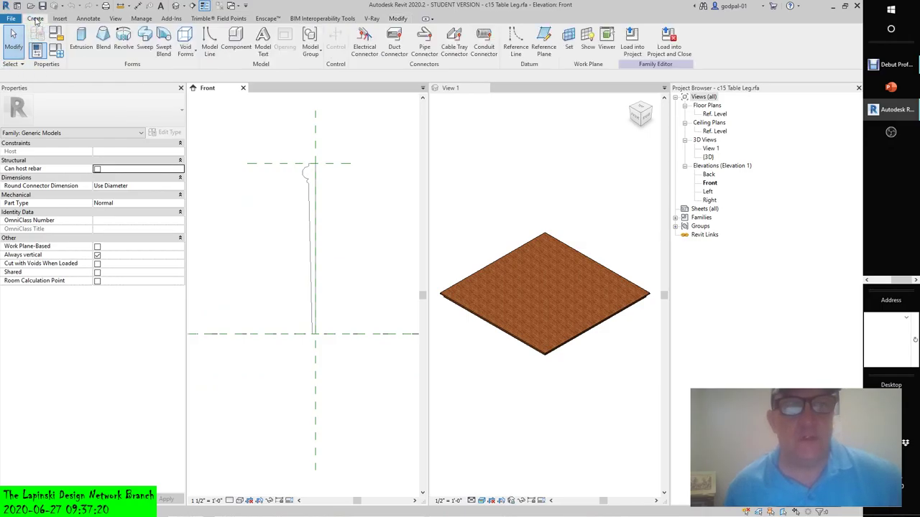
{"action": "left_click", "coordinate": [123, 39]}
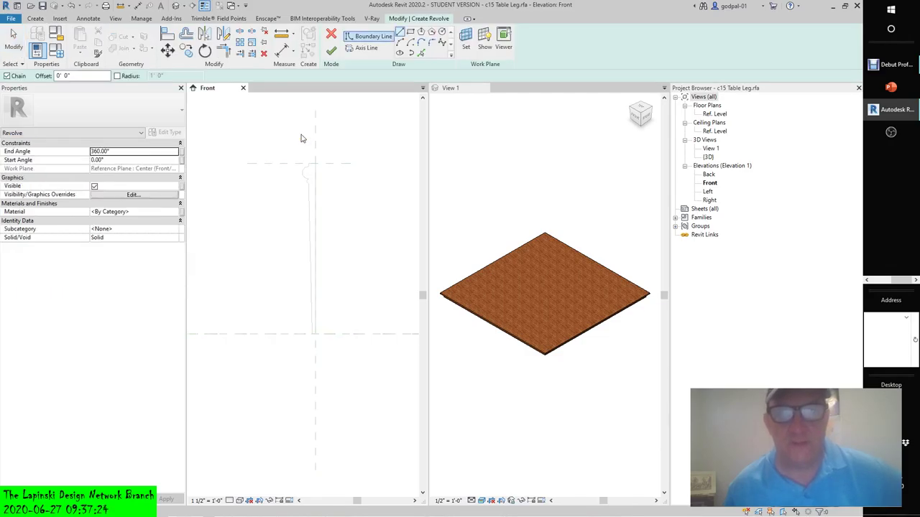
{"action": "left_click", "coordinate": [424, 55]}
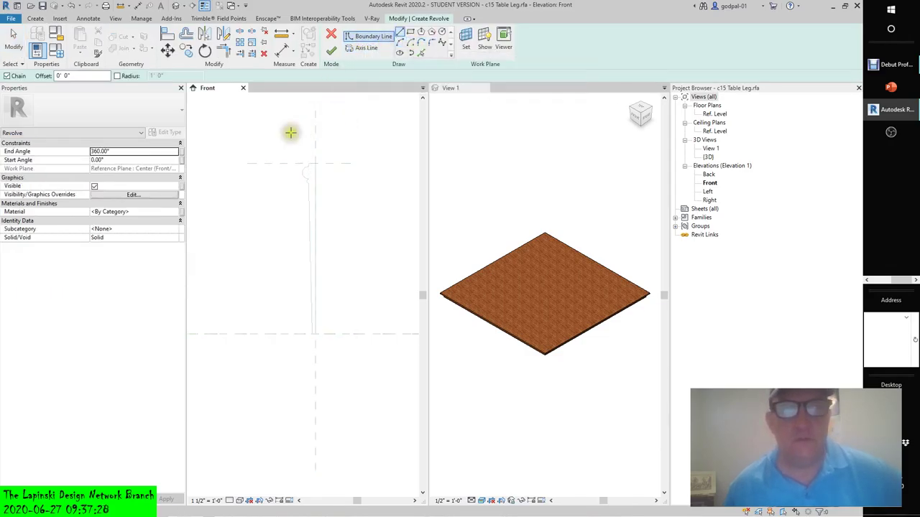
{"action": "left_click", "coordinate": [13, 40]}
{"action": "left_click_drag", "start_coordinate": [296, 145], "coordinate": [332, 346]}
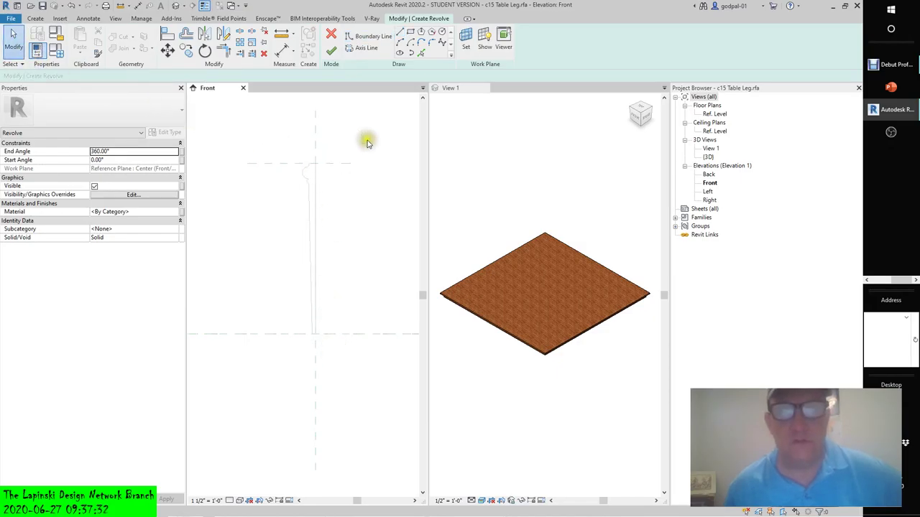
Pick the whole connected profile chain as boundary lines and fit it in the Front view
{"action": "left_click", "coordinate": [421, 54]}
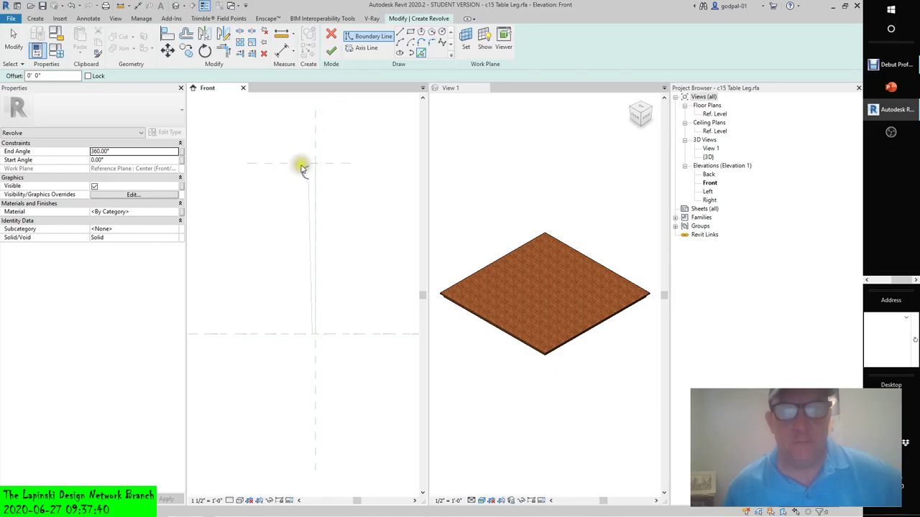
{"action": "scroll", "coordinate": [305, 172], "scroll_direction": "up", "scroll_amount": 3}
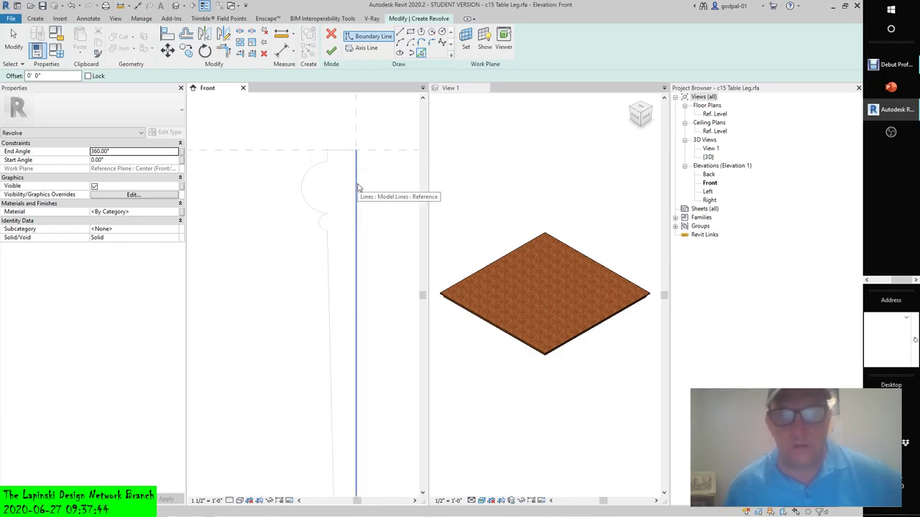
{"action": "key", "text": "Tab"}
{"action": "left_click", "coordinate": [358, 187]}
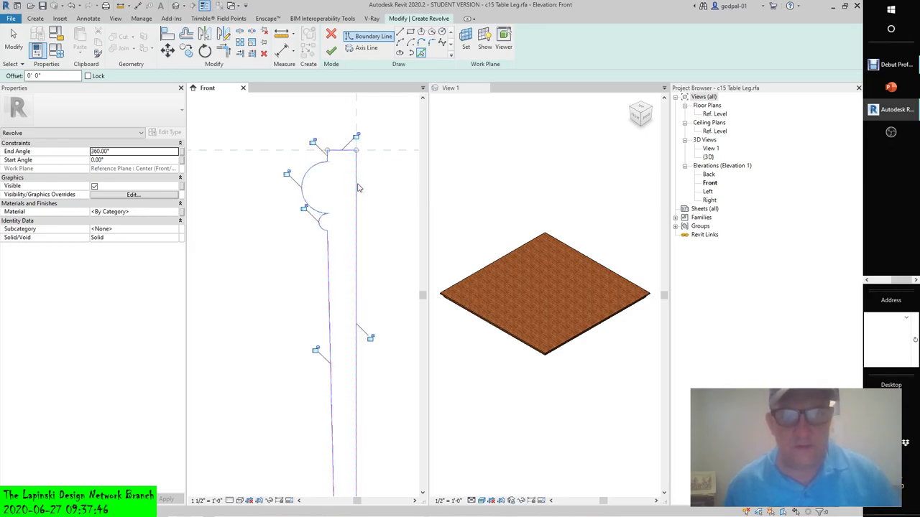
{"action": "scroll", "coordinate": [239, 276], "scroll_direction": "down", "scroll_amount": 2}
{"action": "scroll", "coordinate": [239, 275], "scroll_direction": "down", "scroll_amount": 2}
{"action": "middle_click_drag", "start_coordinate": [238, 281], "coordinate": [295, 228]}
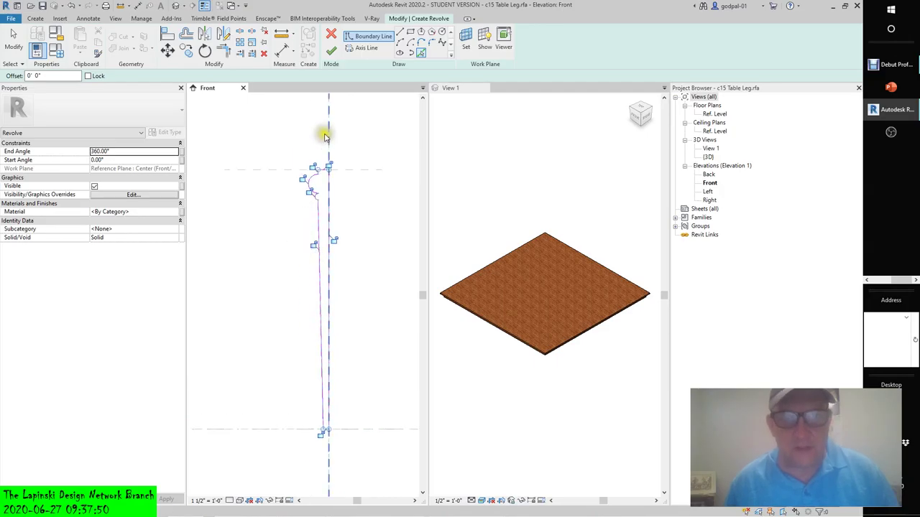
{"action": "left_click", "coordinate": [365, 47]}
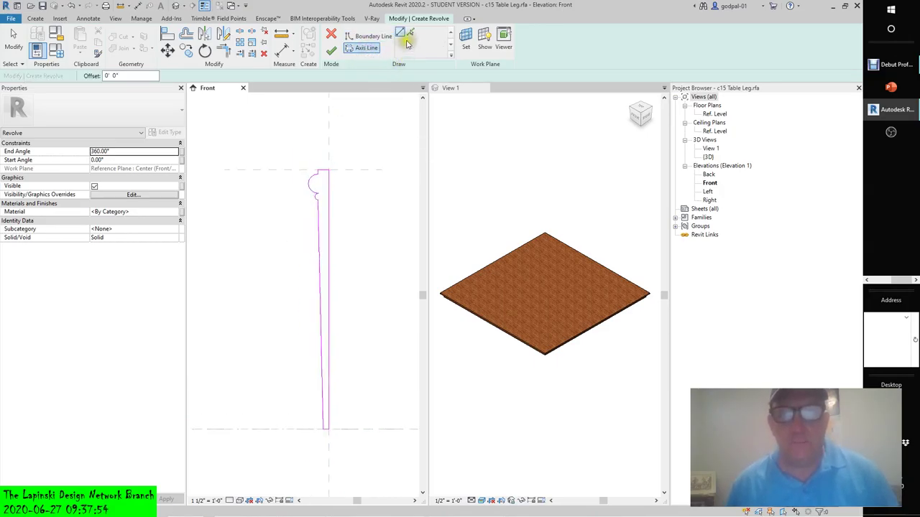
Set the vertical centre plane as the axis and finish the revolved leg
{"action": "left_click", "coordinate": [329, 119]}
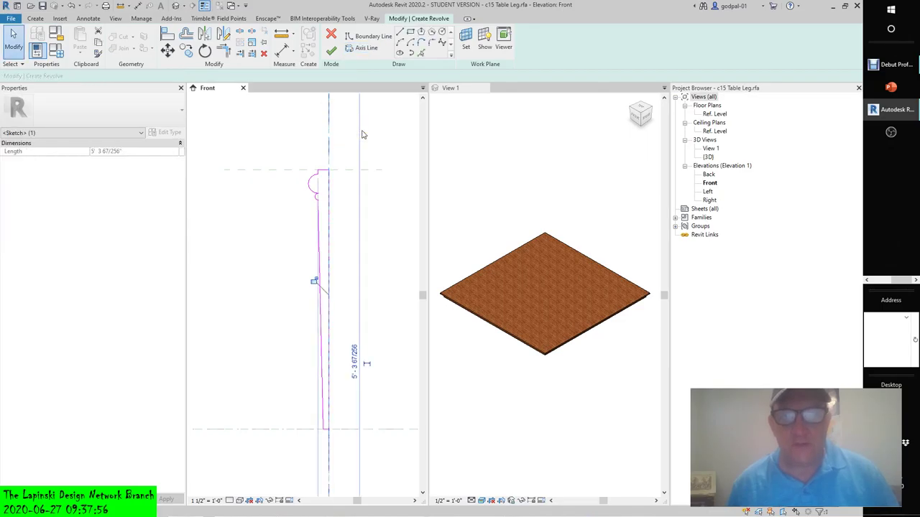
{"action": "scroll", "coordinate": [390, 246], "scroll_direction": "down", "scroll_amount": 4}
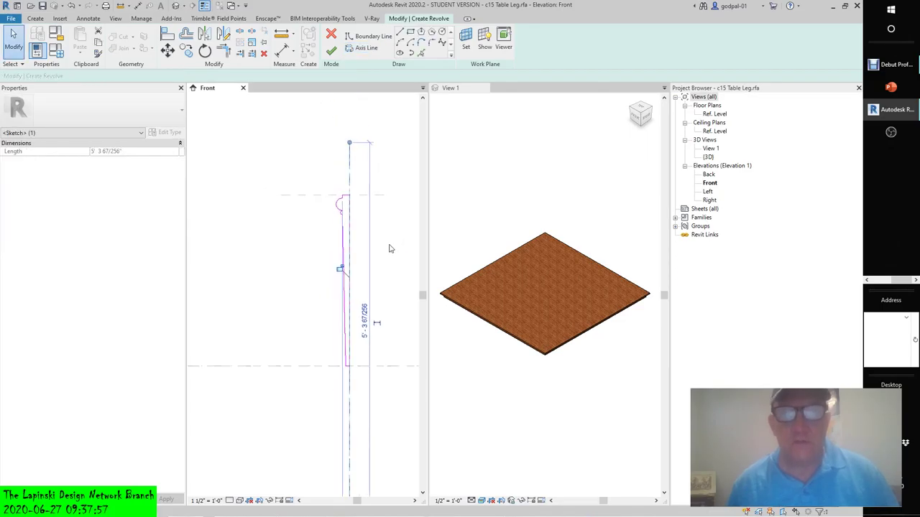
{"action": "left_click", "coordinate": [332, 48]}
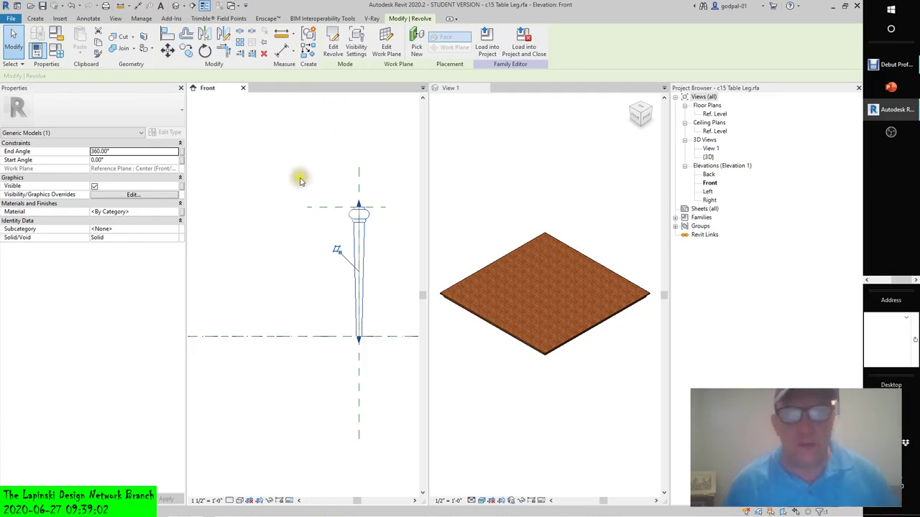
Shift the leg in the Front view and begin an aligned dimension
{"action": "middle_click_drag", "start_coordinate": [300, 180], "coordinate": [252, 180]}
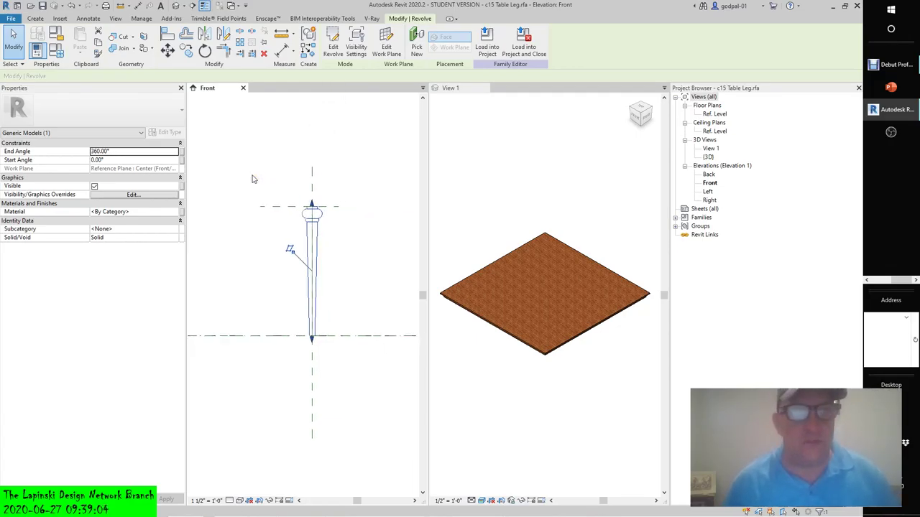
{"action": "left_click", "coordinate": [87, 18]}
{"action": "left_click", "coordinate": [39, 42]}
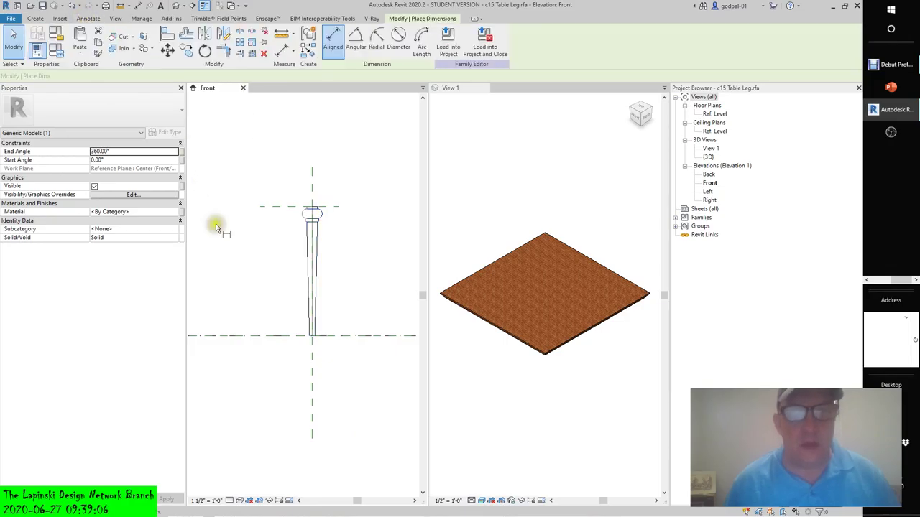
Dimension the leg height from Ref. Level to the top reference plane, placed left of the leg
{"action": "left_click", "coordinate": [284, 336]}
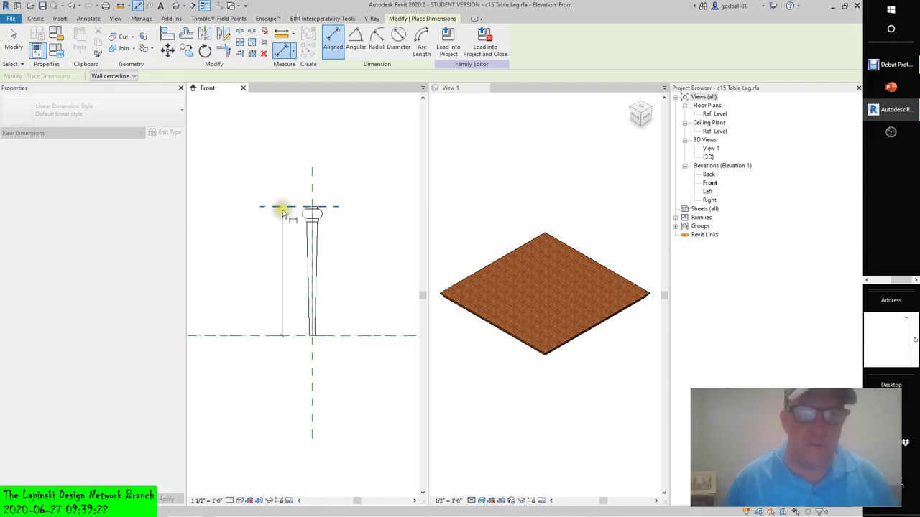
{"action": "left_click", "coordinate": [284, 211]}
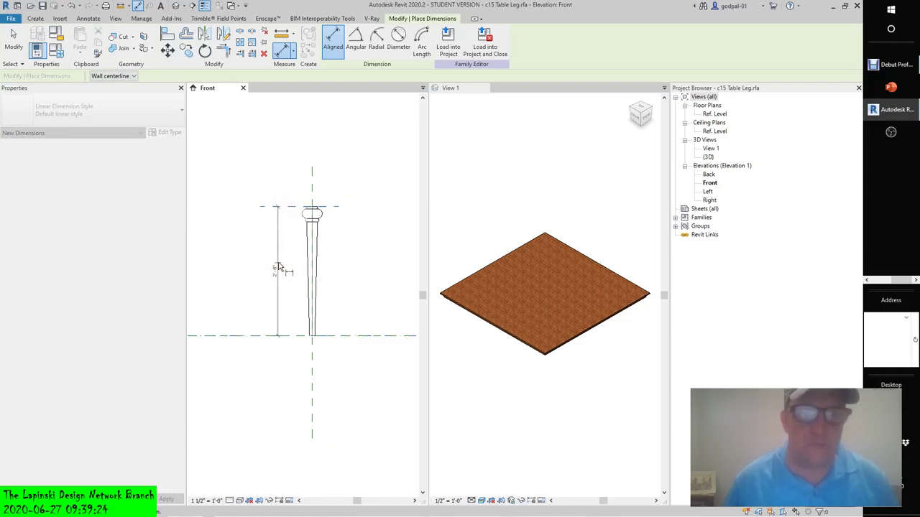
{"action": "left_click", "coordinate": [245, 272]}
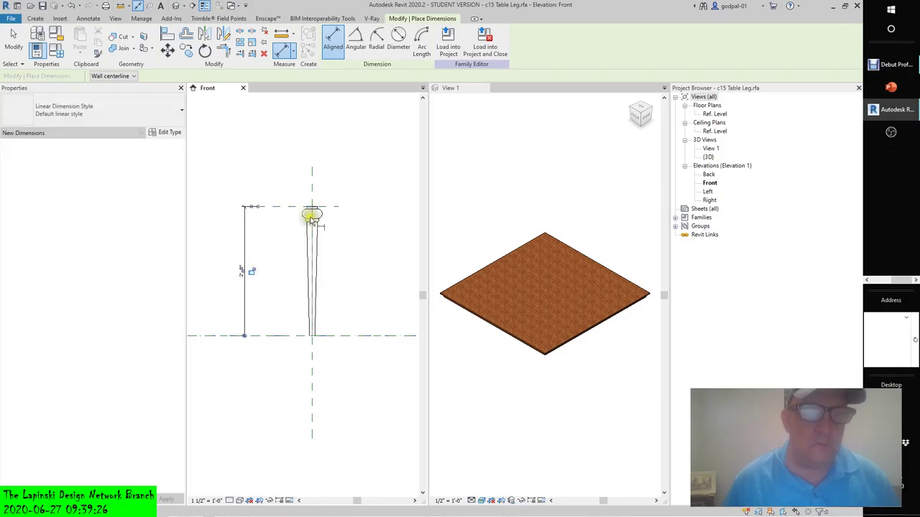
{"action": "left_click", "coordinate": [13, 42]}
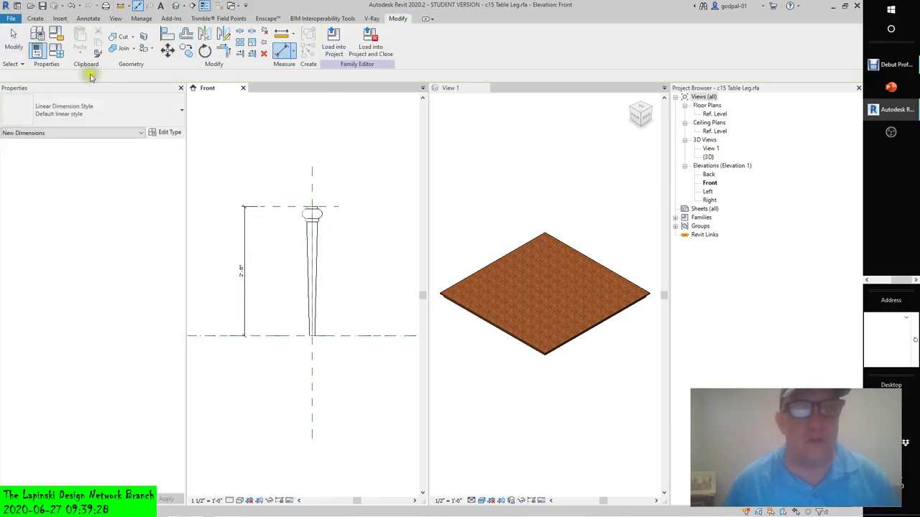
Label the height dimension with a new parameter named Leg Height
{"action": "left_click", "coordinate": [245, 212]}
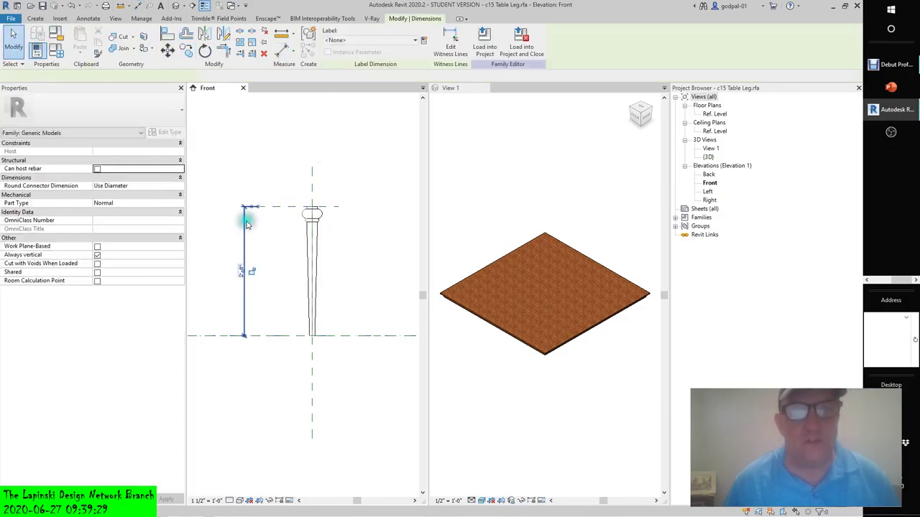
{"action": "left_click", "coordinate": [423, 41]}
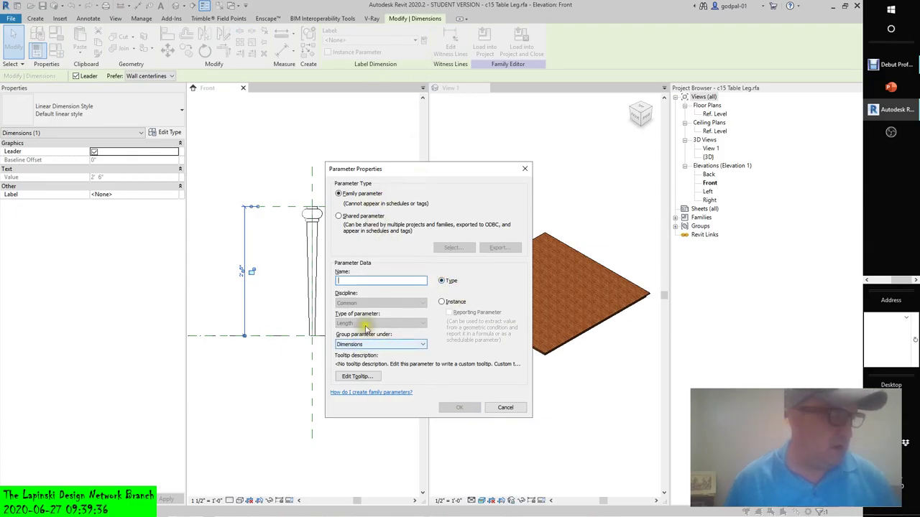
{"action": "left_click", "coordinate": [339, 280]}
{"action": "type", "text": "Leg Height"}
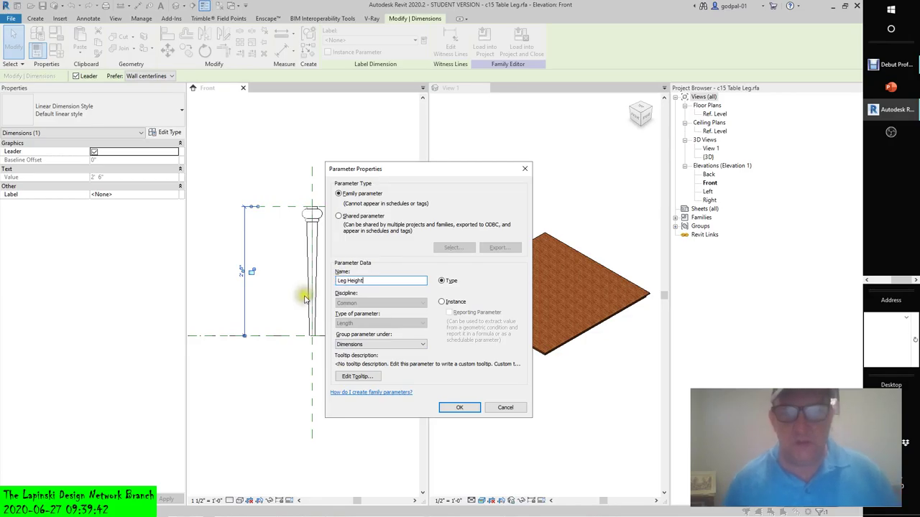
{"action": "left_click", "coordinate": [462, 407]}
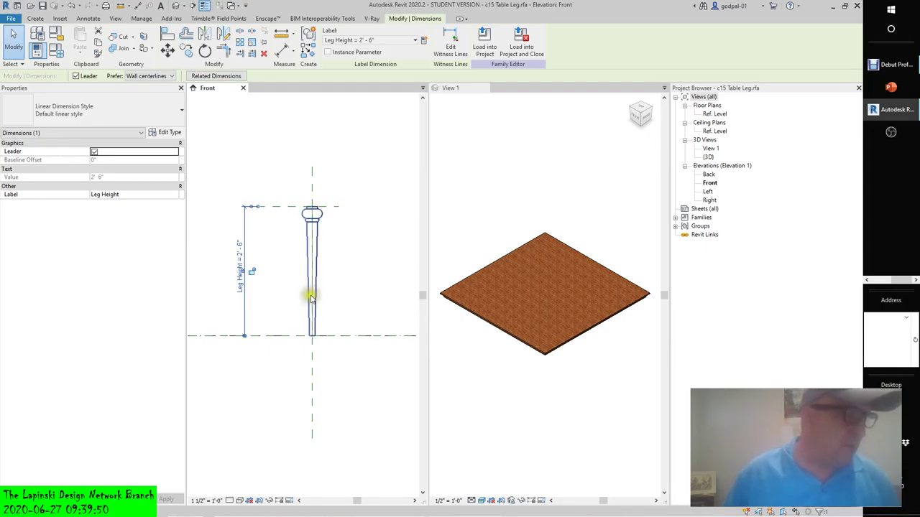
{"action": "left_click", "coordinate": [347, 294]}
Link the revolved leg's Material to a new type parameter named Leg Material
{"action": "left_click", "coordinate": [316, 254]}
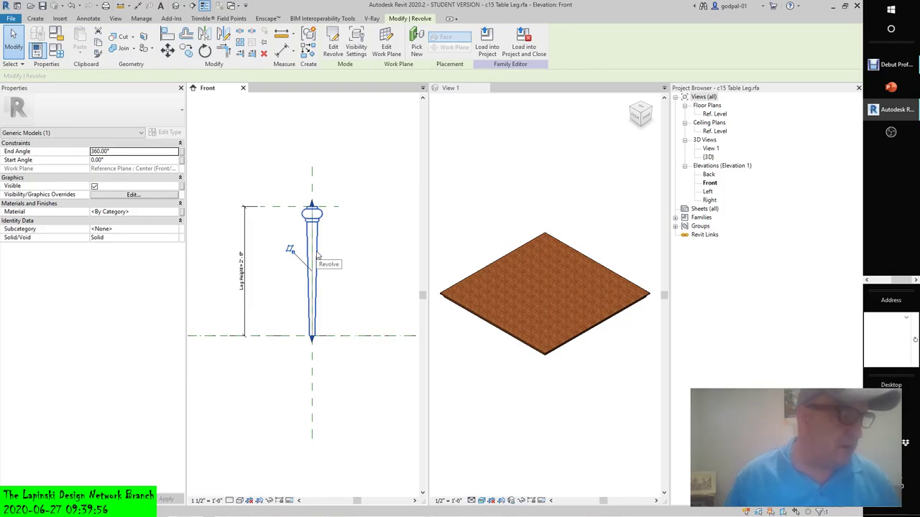
{"action": "left_click", "coordinate": [175, 212]}
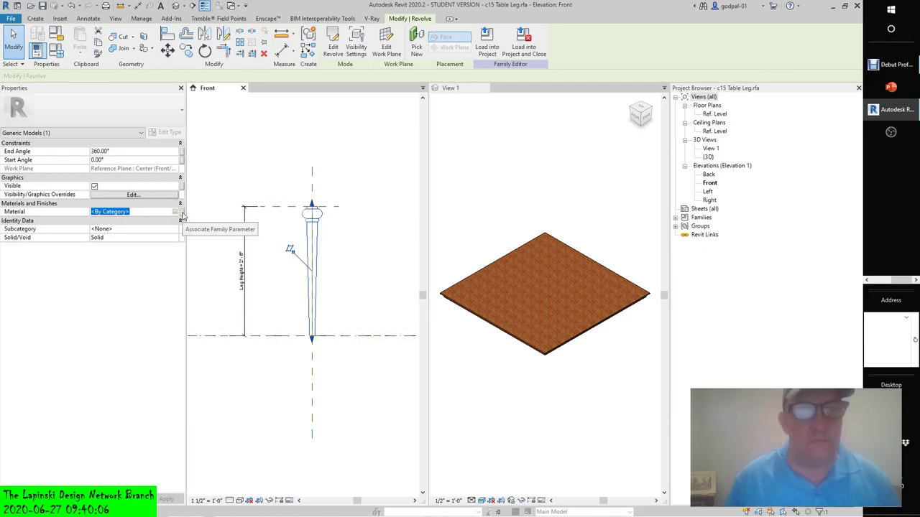
{"action": "left_click", "coordinate": [182, 215]}
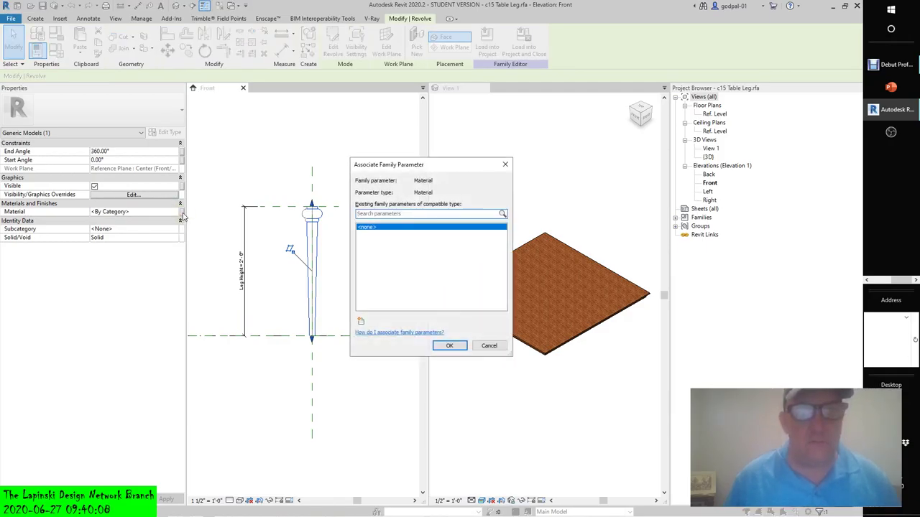
{"action": "left_click", "coordinate": [360, 322]}
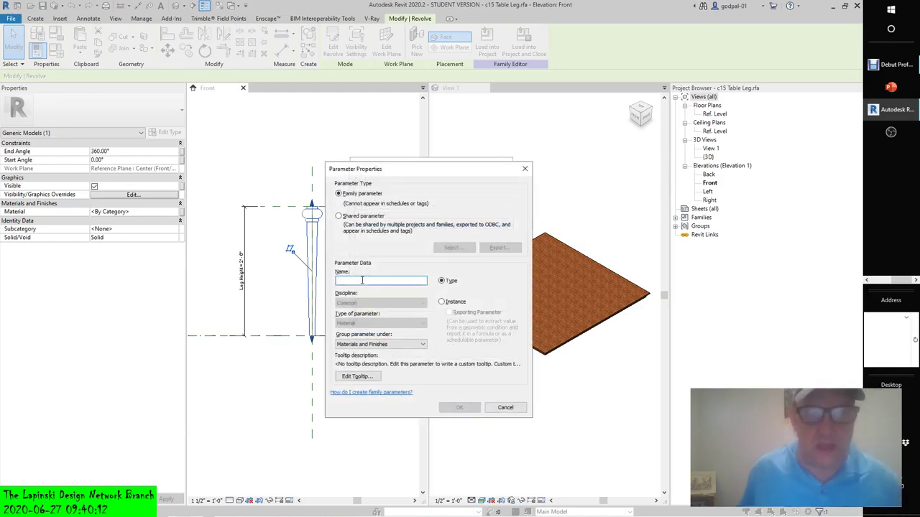
{"action": "type", "text": "Leg M"}
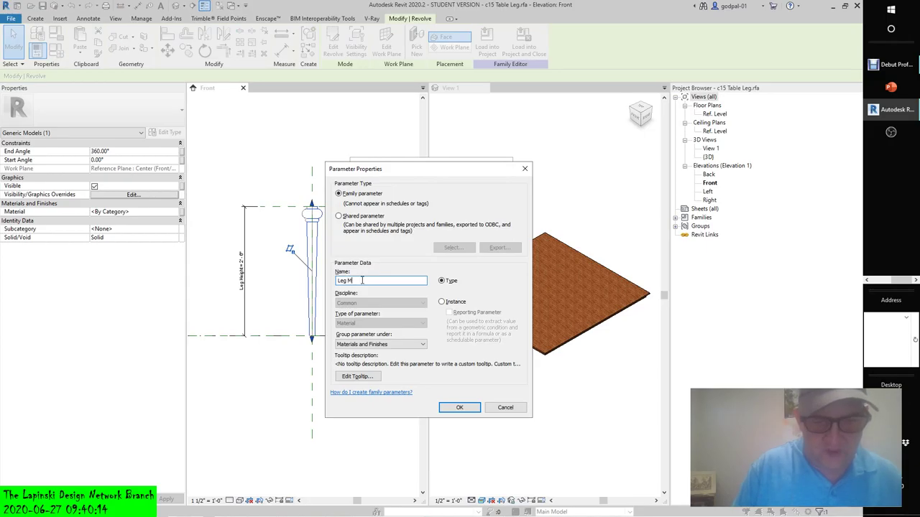
{"action": "type", "text": "aterial"}
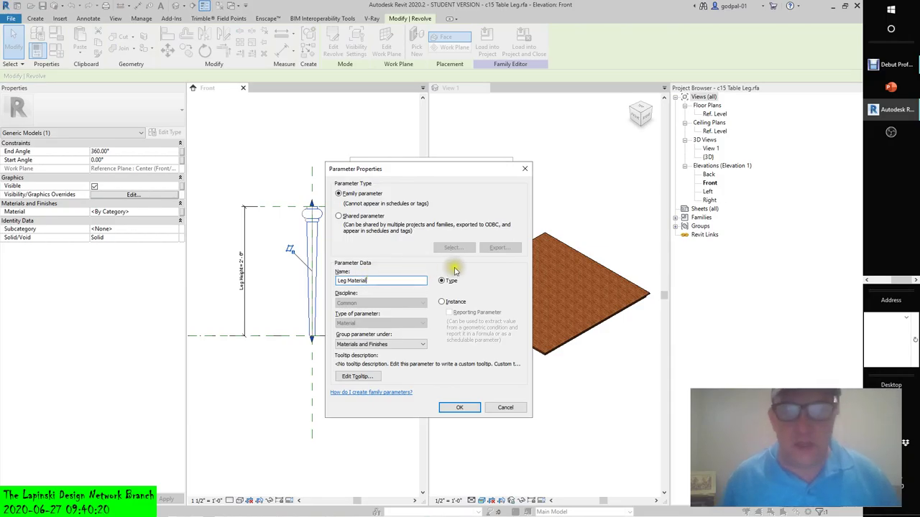
{"action": "left_click", "coordinate": [442, 407]}
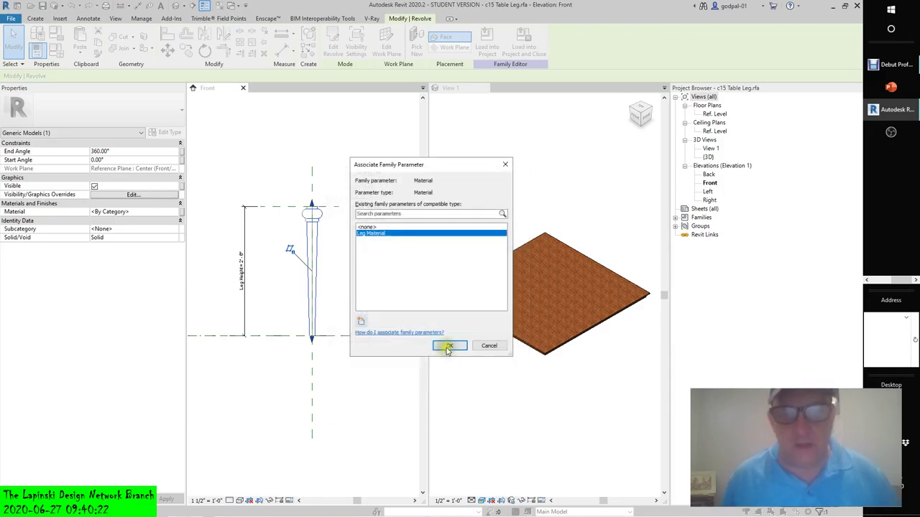
{"action": "left_click", "coordinate": [448, 346]}
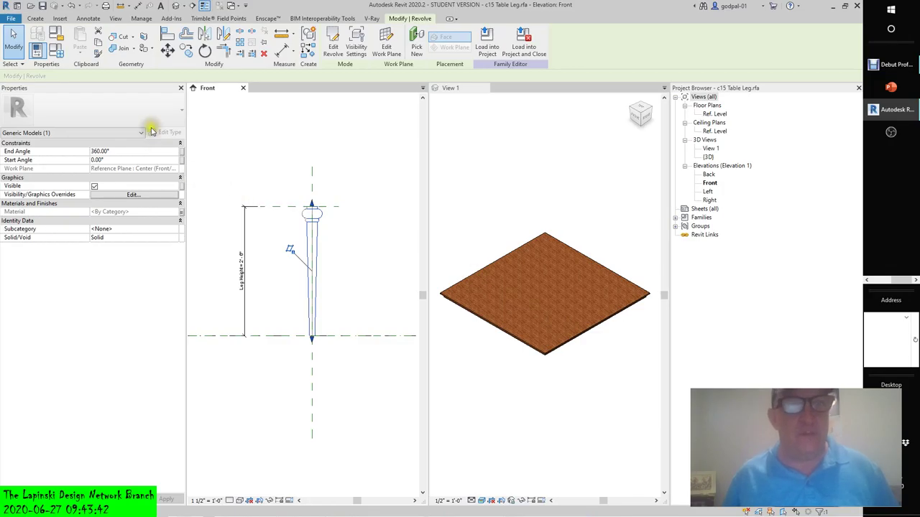
Check Family Category and Parameters, then open Family Types to review Leg Material and Leg Height 2' 6"
{"action": "left_click", "coordinate": [57, 37]}
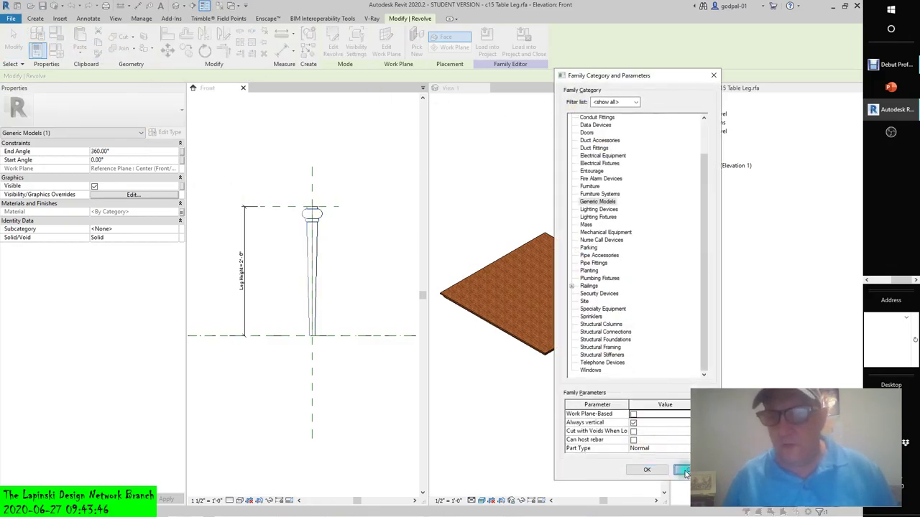
{"action": "left_click", "coordinate": [647, 470]}
{"action": "left_click", "coordinate": [56, 55]}
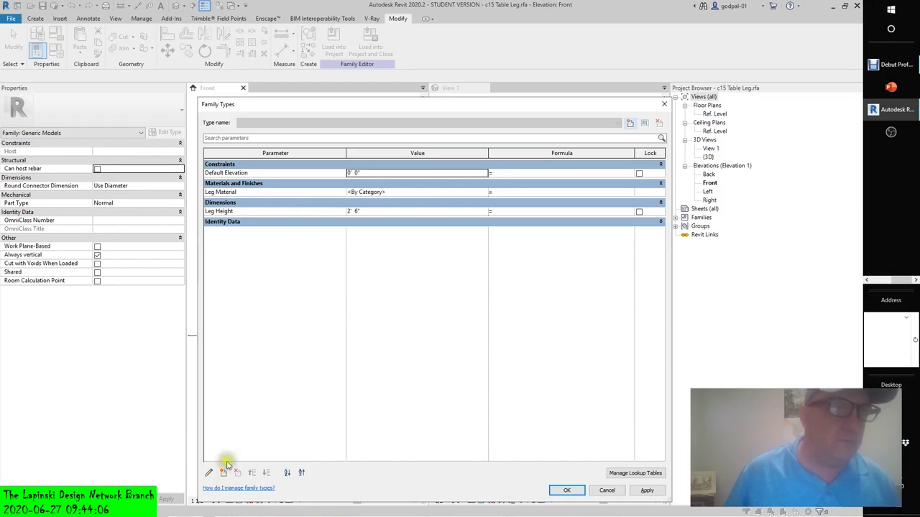
Cancel Family Types without changes and cycle through the Create, Insert and Modify ribbon tabs
{"action": "left_click", "coordinate": [608, 493]}
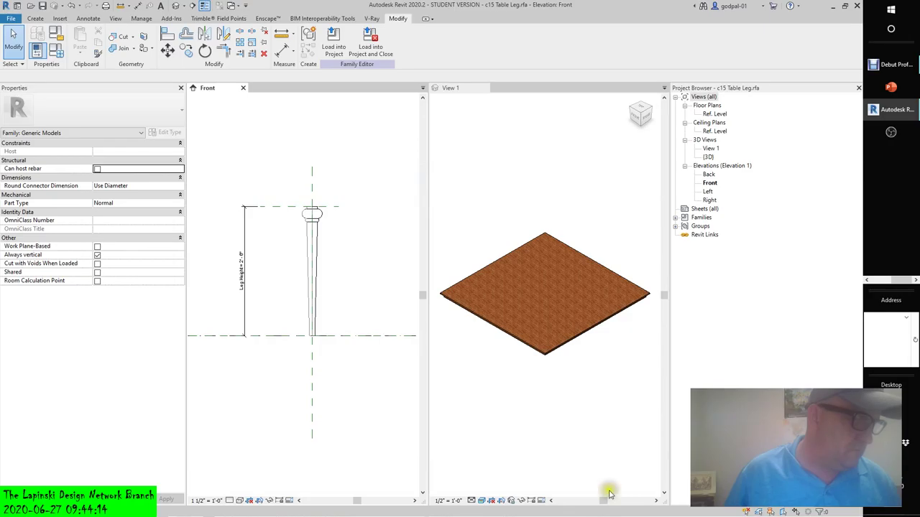
{"action": "left_click", "coordinate": [36, 19]}
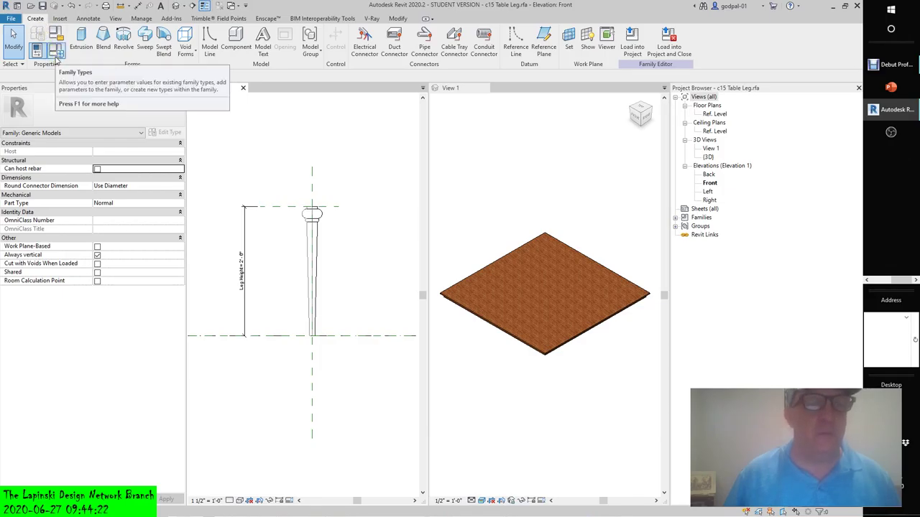
{"action": "left_click", "coordinate": [59, 19]}
{"action": "left_click", "coordinate": [36, 18]}
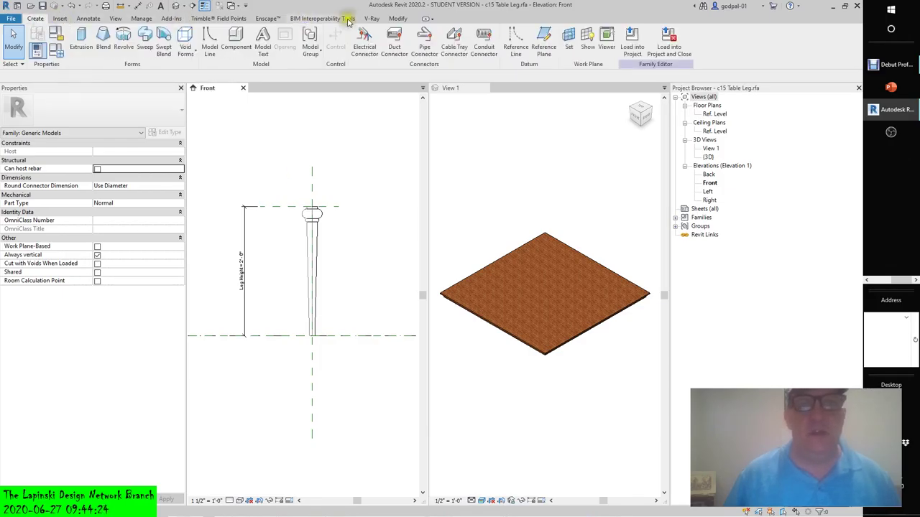
{"action": "left_click", "coordinate": [396, 19]}
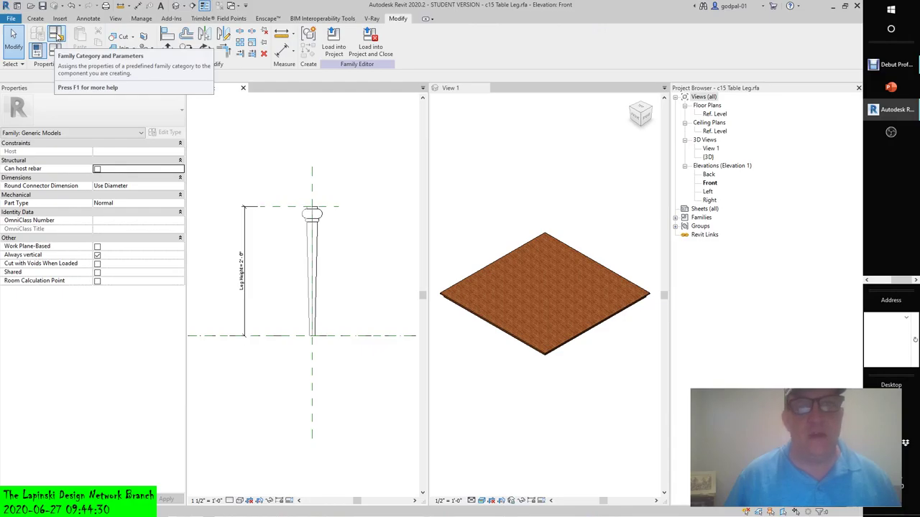
Choose Furniture as the family category, review the Family Parameters list, and confirm
{"action": "left_click", "coordinate": [57, 36]}
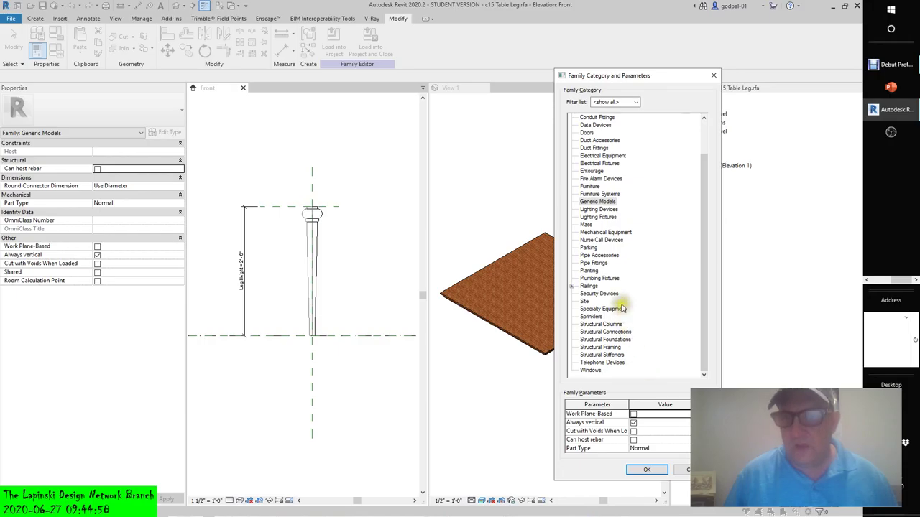
{"action": "left_click", "coordinate": [588, 186]}
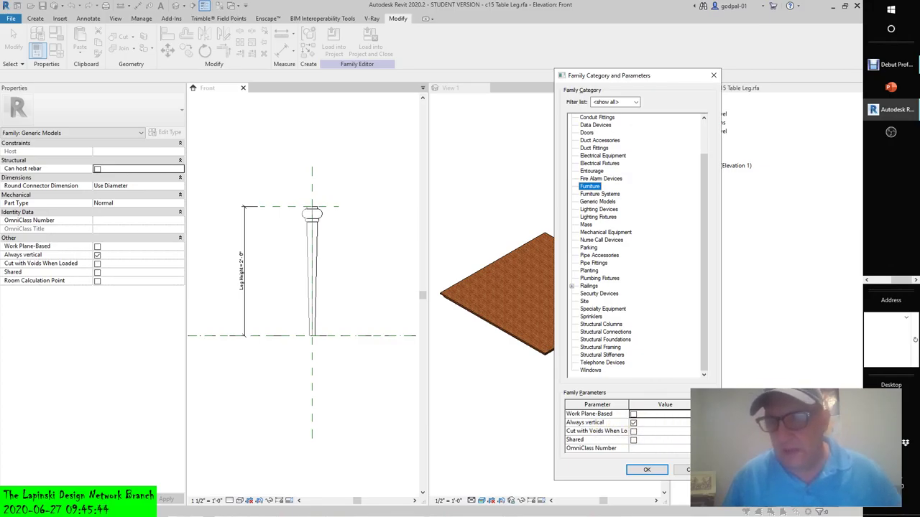
{"action": "scroll", "coordinate": [626, 430], "scroll_direction": "down", "scroll_amount": 1}
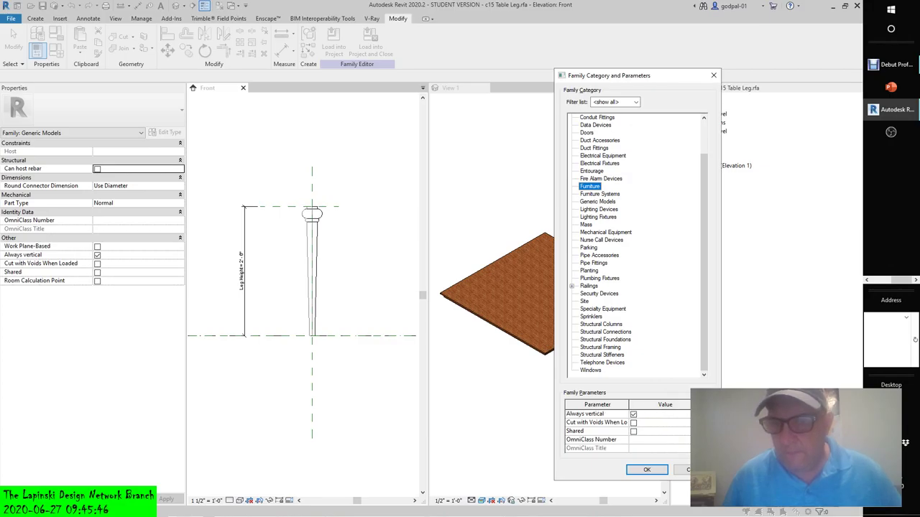
{"action": "scroll", "coordinate": [626, 430], "scroll_direction": "down", "scroll_amount": 1}
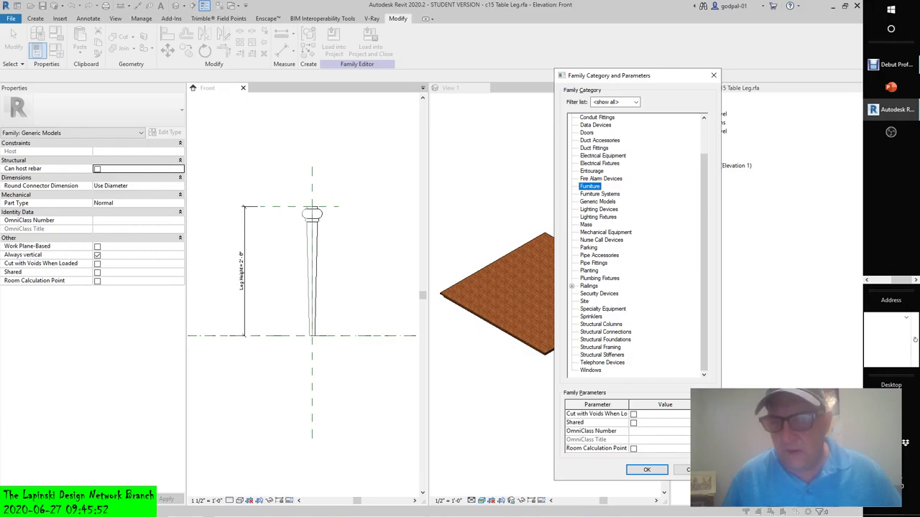
{"action": "left_click", "coordinate": [633, 417]}
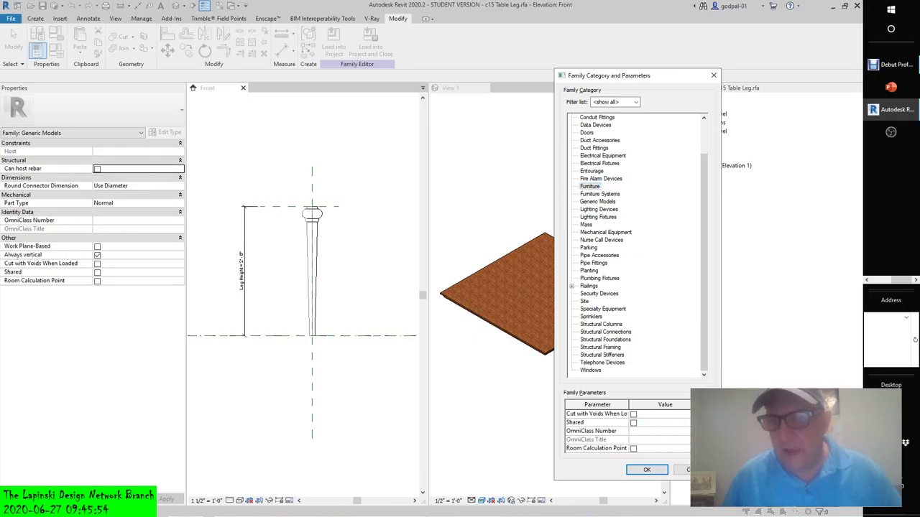
{"action": "scroll", "coordinate": [626, 431], "scroll_direction": "down", "scroll_amount": 1}
{"action": "scroll", "coordinate": [646, 431], "scroll_direction": "down", "scroll_amount": 2}
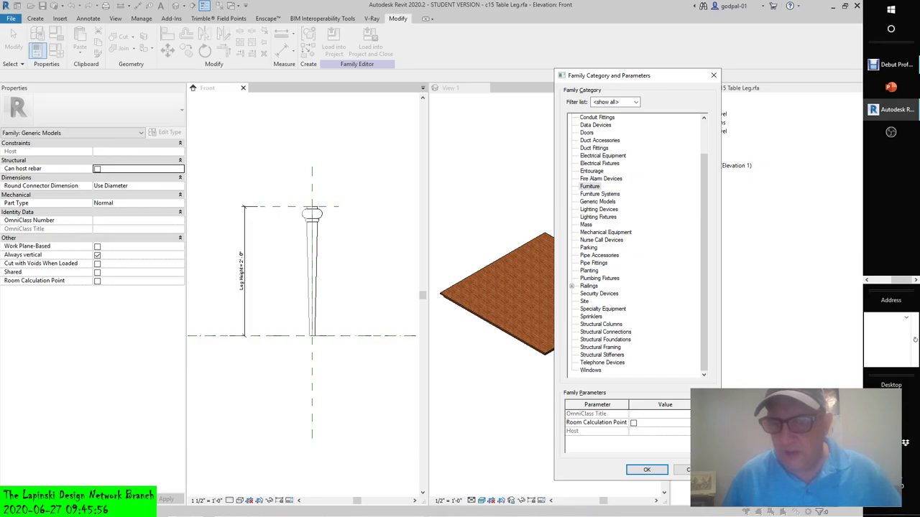
{"action": "left_click", "coordinate": [650, 470]}
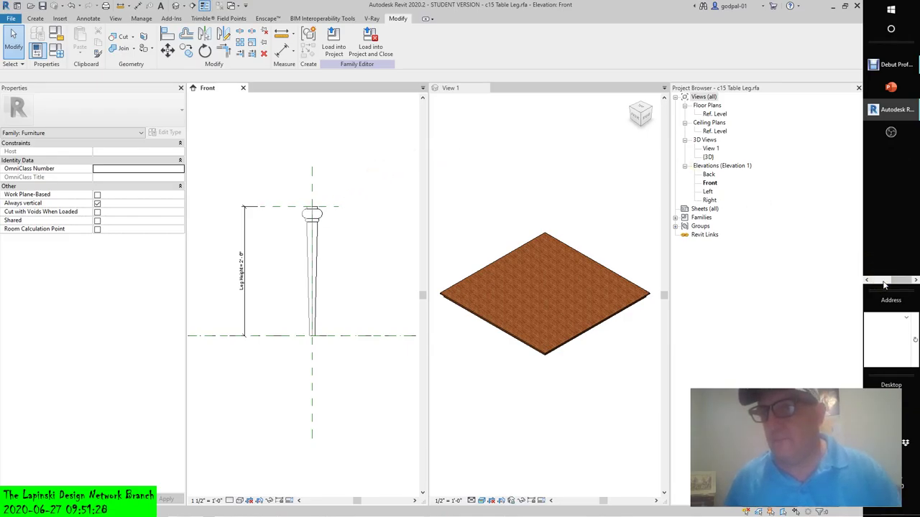
Bring the Debut Professional recorder window in front of Revit
{"action": "scroll", "coordinate": [894, 193], "scroll_direction": "up", "scroll_amount": 2}
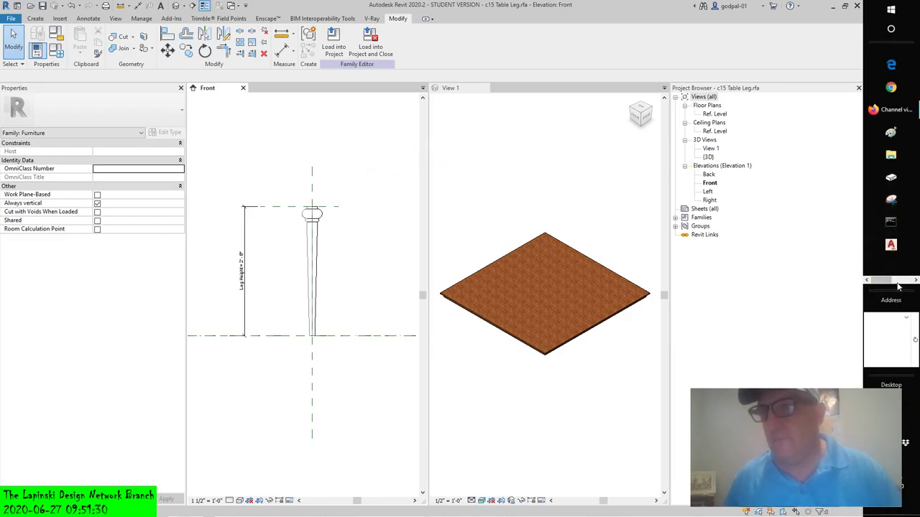
{"action": "scroll", "coordinate": [894, 108], "scroll_direction": "down", "scroll_amount": 2}
{"action": "left_click", "coordinate": [895, 64]}
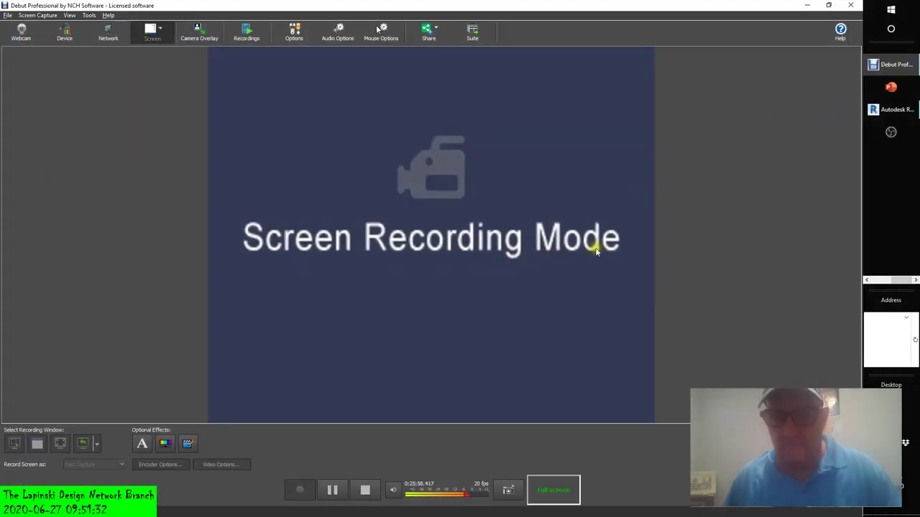